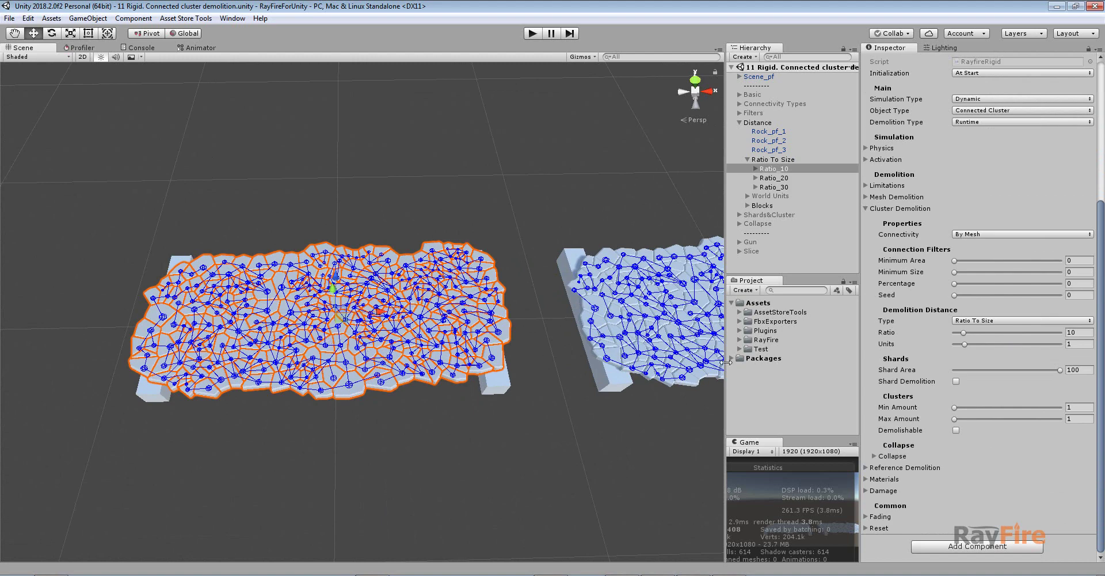
Try a demolition distance ratio of 87 on the Ratio_10 cluster, using the Ratio To Size type, and restore it to 10
click(961, 321)
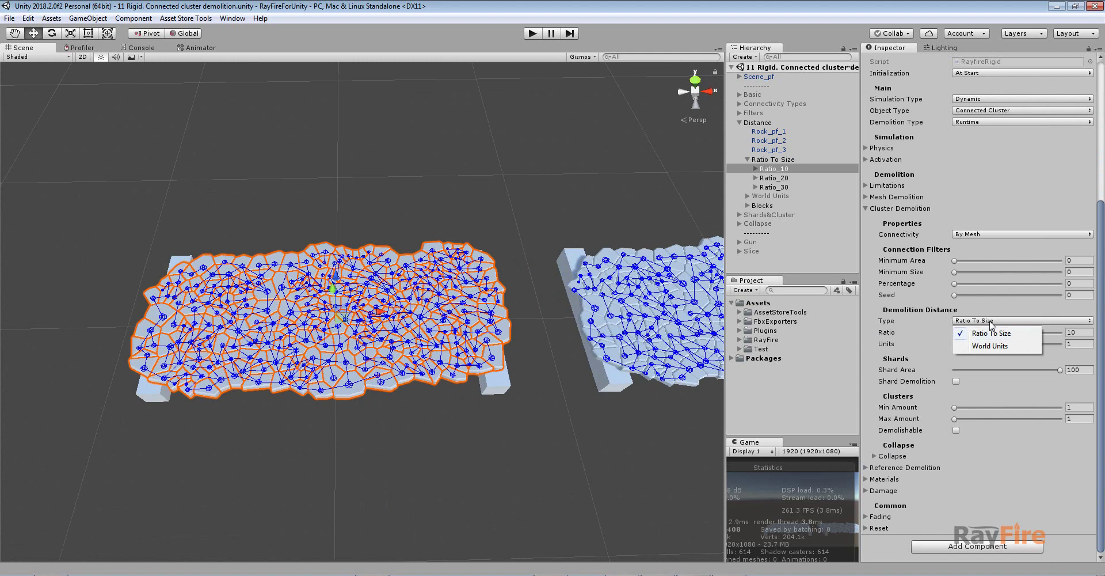
click(1048, 333)
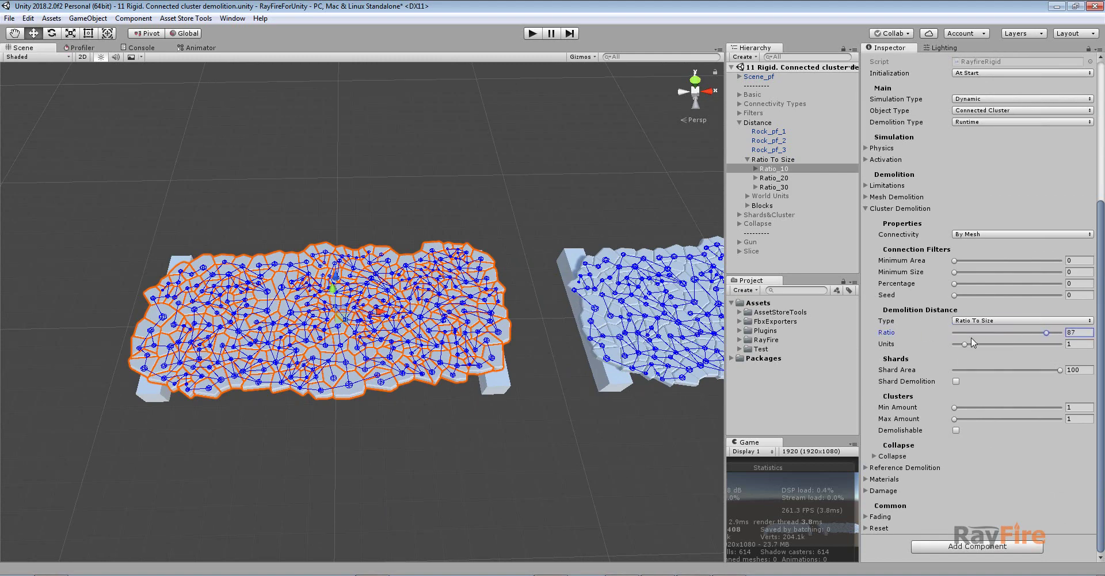
drag(1048, 333, 967, 318)
click(1074, 332)
Check the demolition distance settings of Ratio_20 and Ratio_30, and view all three slabs with the rocks above them
double_click(774, 177)
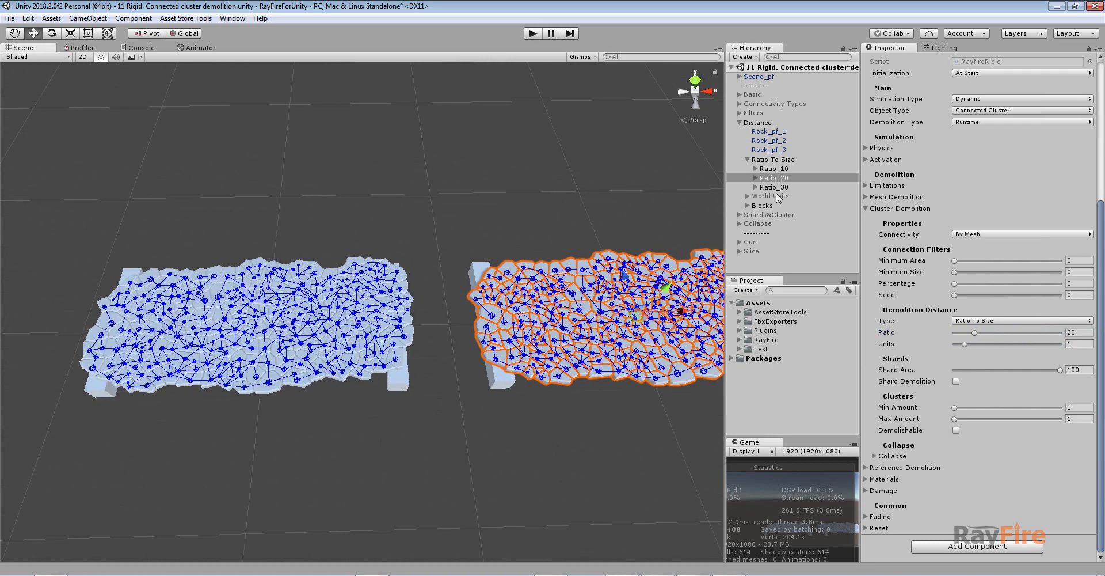
double_click(774, 187)
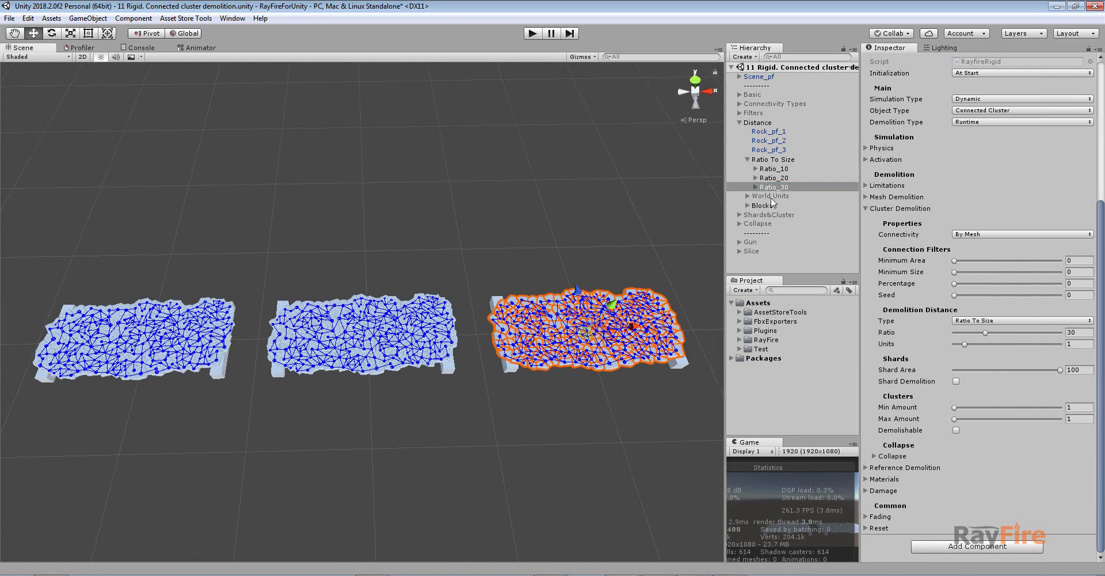
scroll(475, 245, down, 3)
middle_drag(469, 245, 495, 288)
middle_drag(403, 241, 448, 252)
click(271, 273)
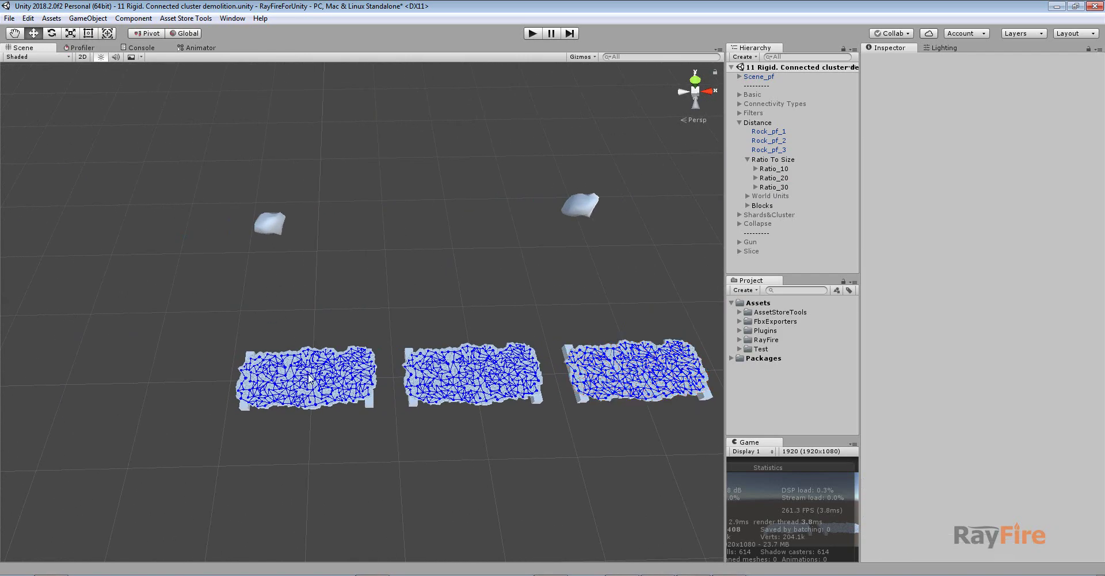
Frame the Ratio_10 slab and start the simulation in paused play mode
click(309, 378)
key(f)
click(538, 34)
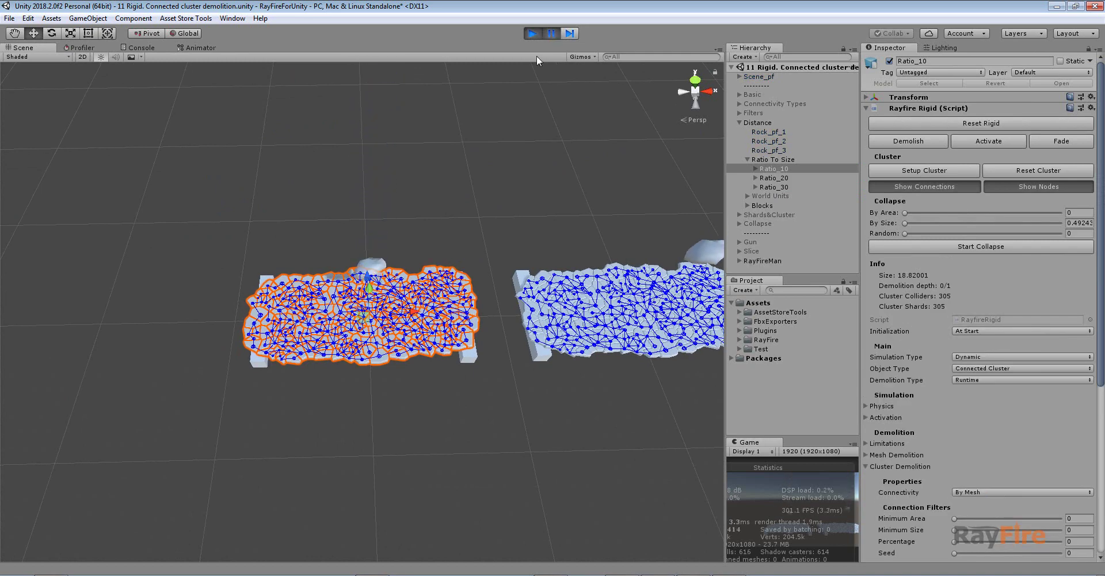
Focus on the rock above the Ratio_10 slab and advance the paused simulation frame by frame until it breaks the slab
click(376, 284)
key(f)
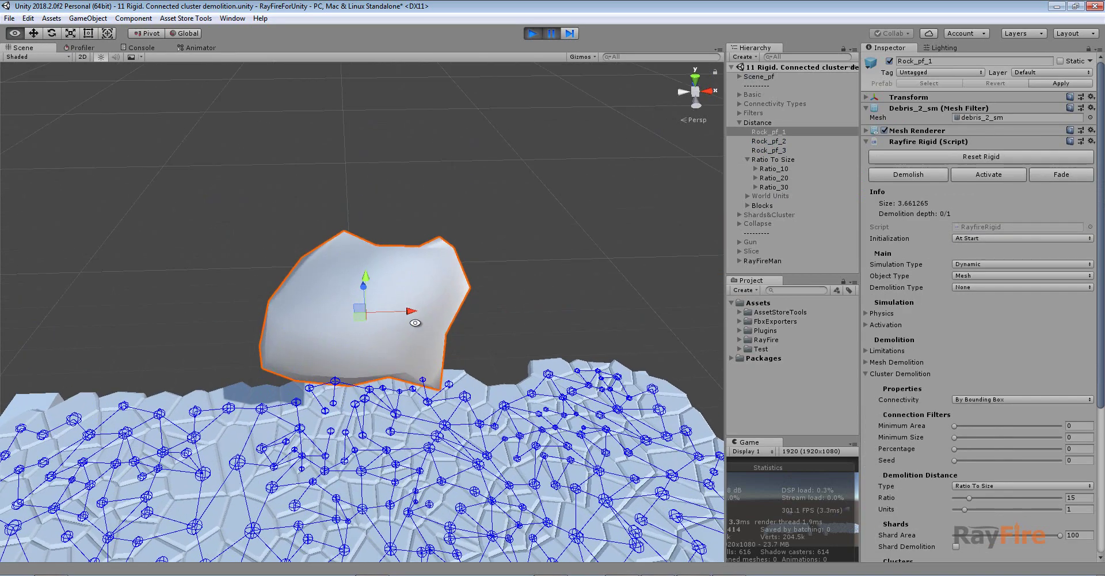
click(571, 32)
click(572, 31)
click(572, 31)
click(572, 32)
click(572, 32)
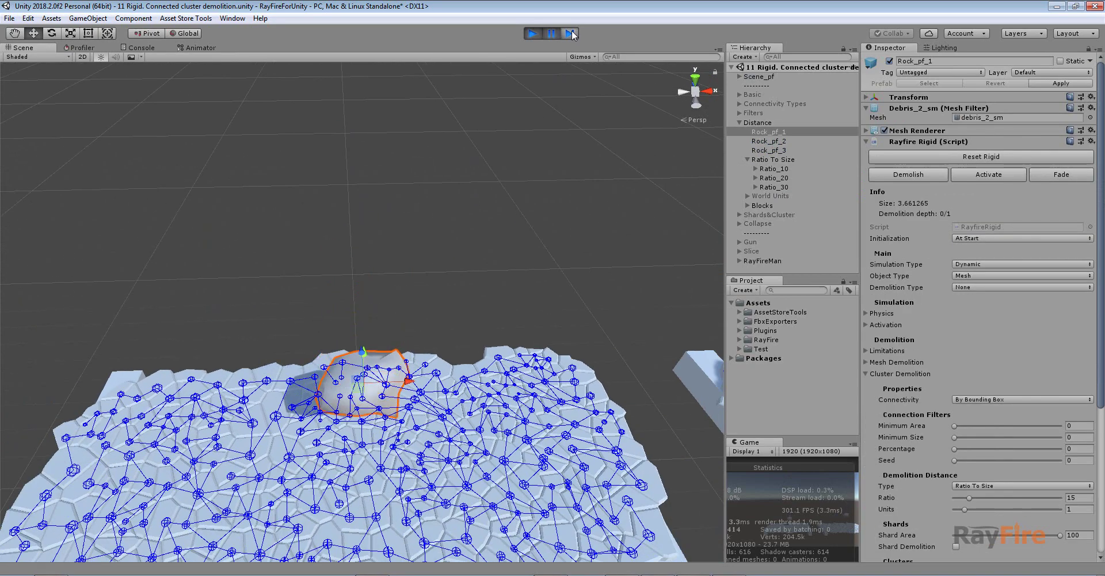
click(572, 32)
click(572, 32)
click(571, 33)
click(571, 33)
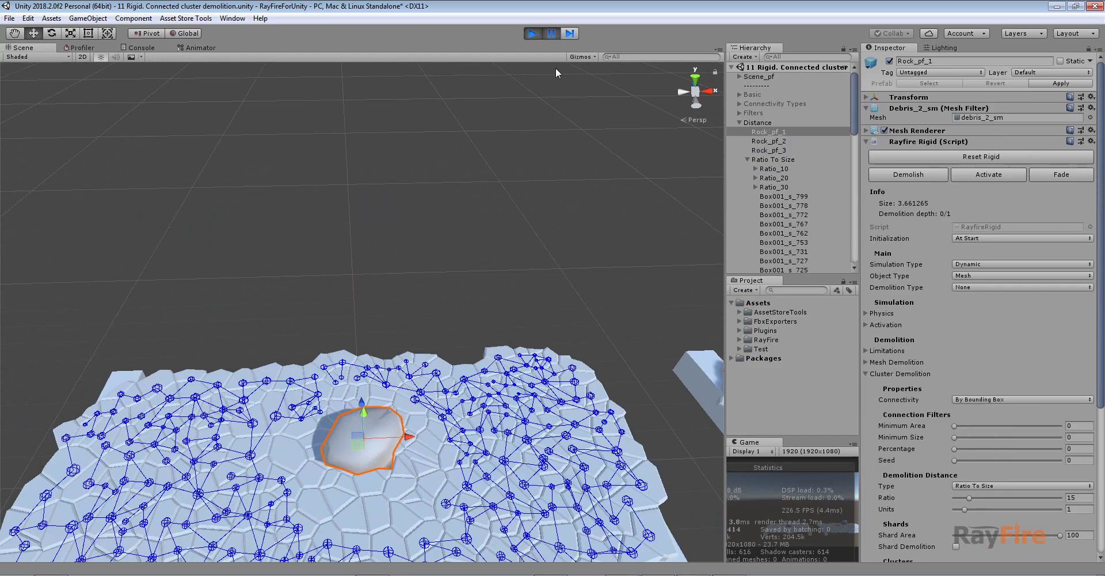
Examine from above the demolished area around the rock in the Ratio_10 slab and the cluster that stays connected
click(500, 370)
key(f)
scroll(451, 364, up, 5)
alt+drag(397, 297, 368, 383)
alt+drag(432, 260, 395, 281)
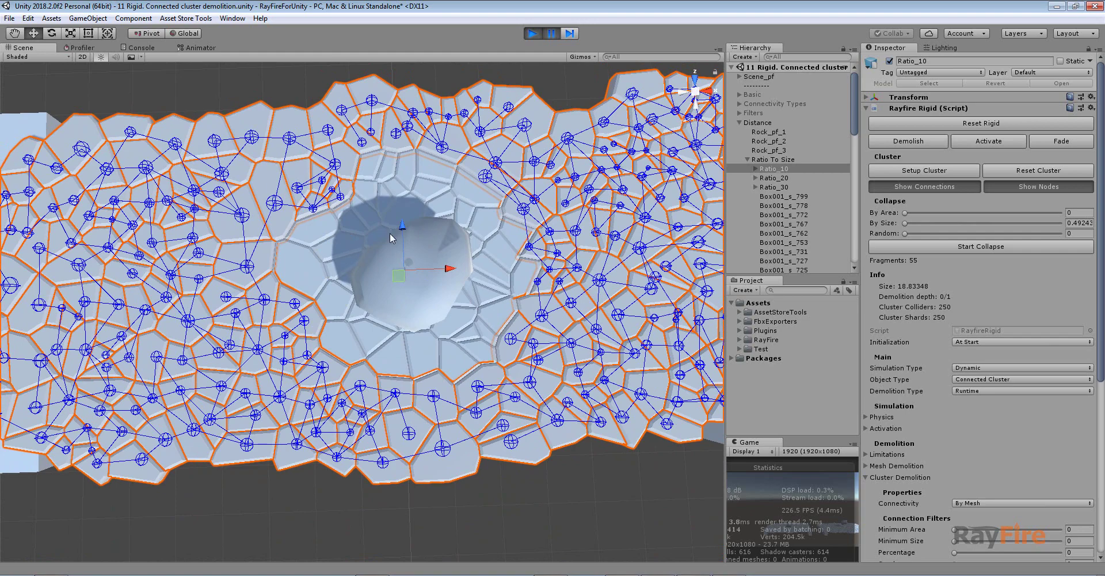
scroll(391, 237, down, 4)
alt+drag(420, 262, 177, 245)
click(193, 275)
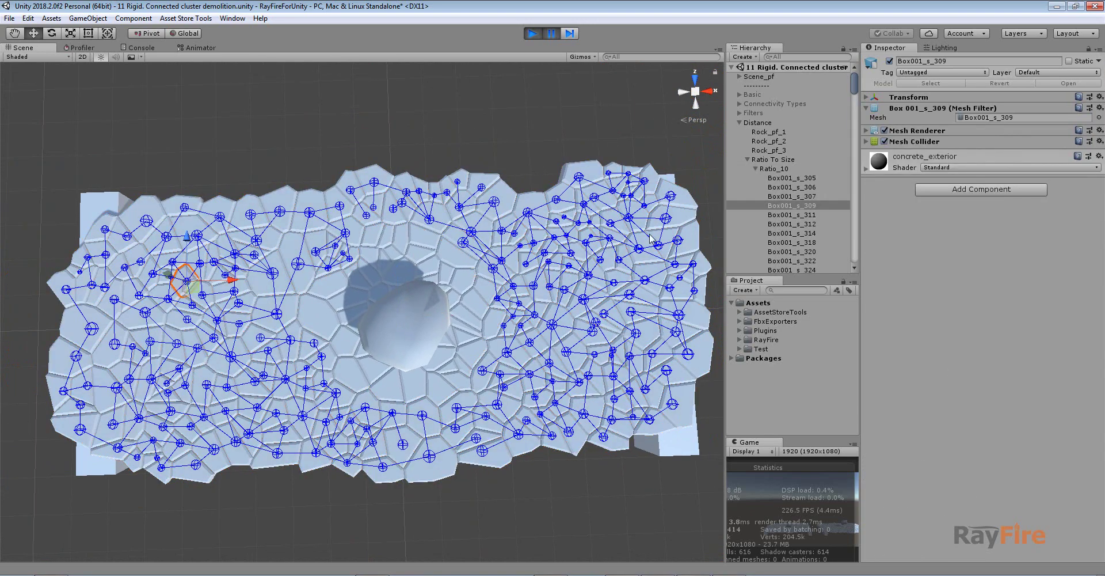
click(301, 245)
scroll(381, 338, up, 3)
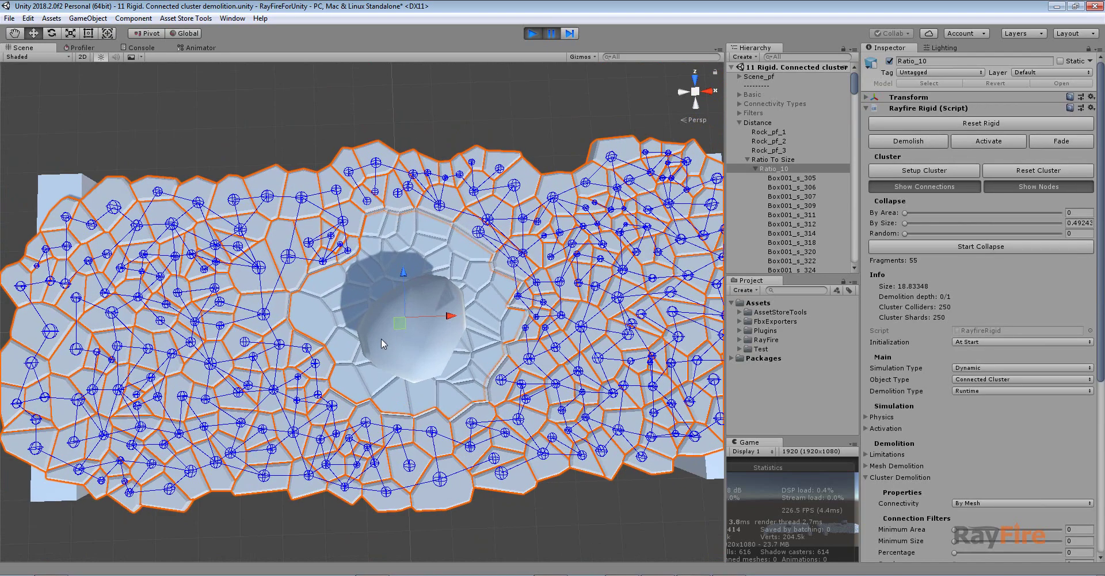
alt+drag(400, 393, 364, 361)
Inspect individual detached shards near the rock and their Rayfire Rigid component, and compare them with the remaining Ratio_10 cluster
click(364, 362)
click(347, 392)
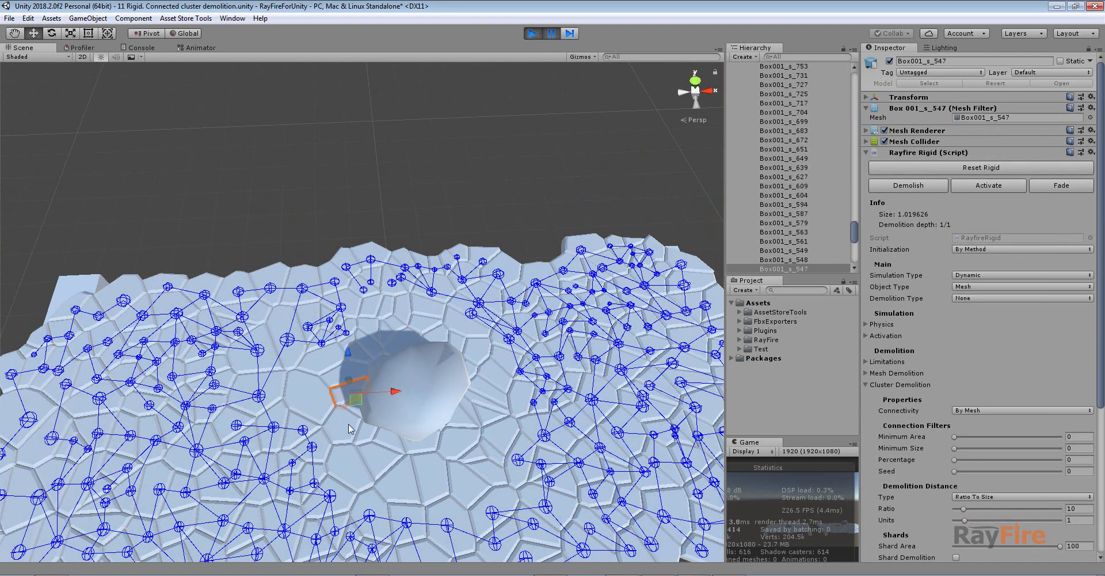
click(348, 424)
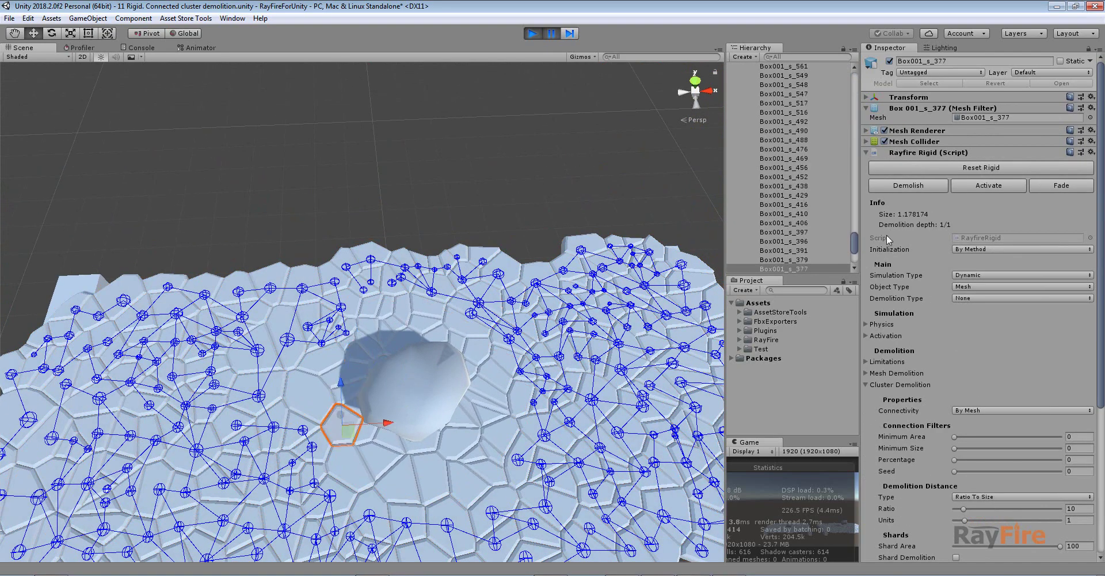
click(866, 153)
click(867, 153)
click(621, 193)
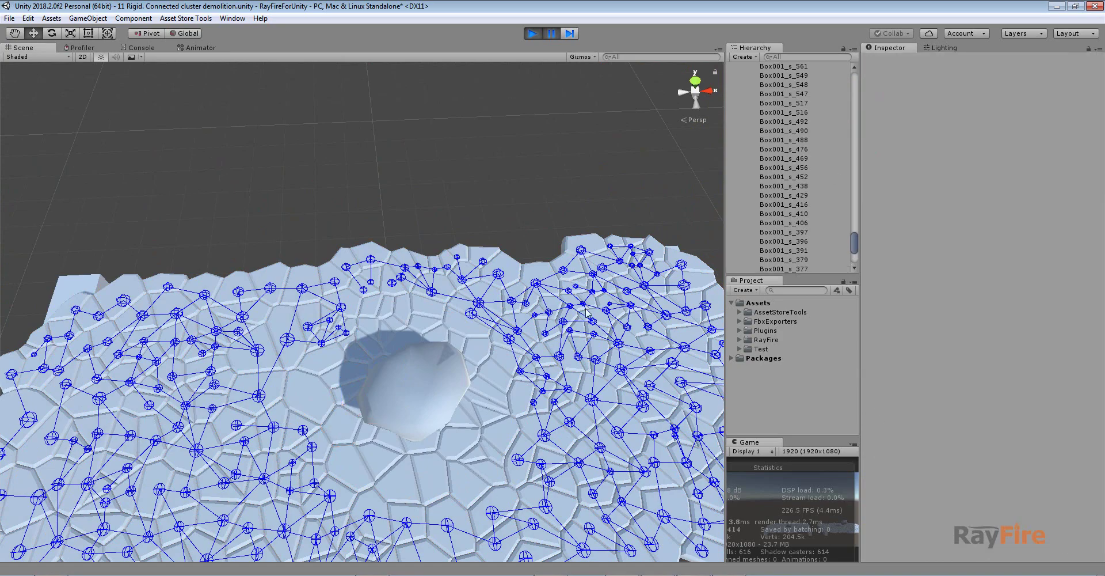
click(551, 368)
scroll(552, 375, down, 3)
alt+drag(551, 374, 338, 257)
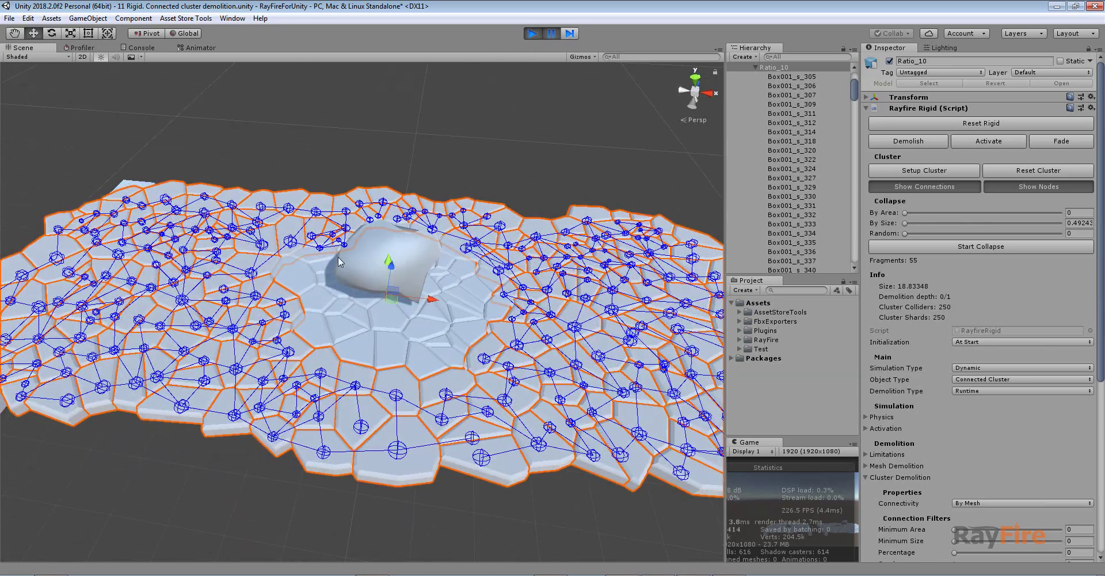
Advance the paused simulation frame by frame until the rock demolishes the Ratio_20 slab
scroll(552, 268, down, 5)
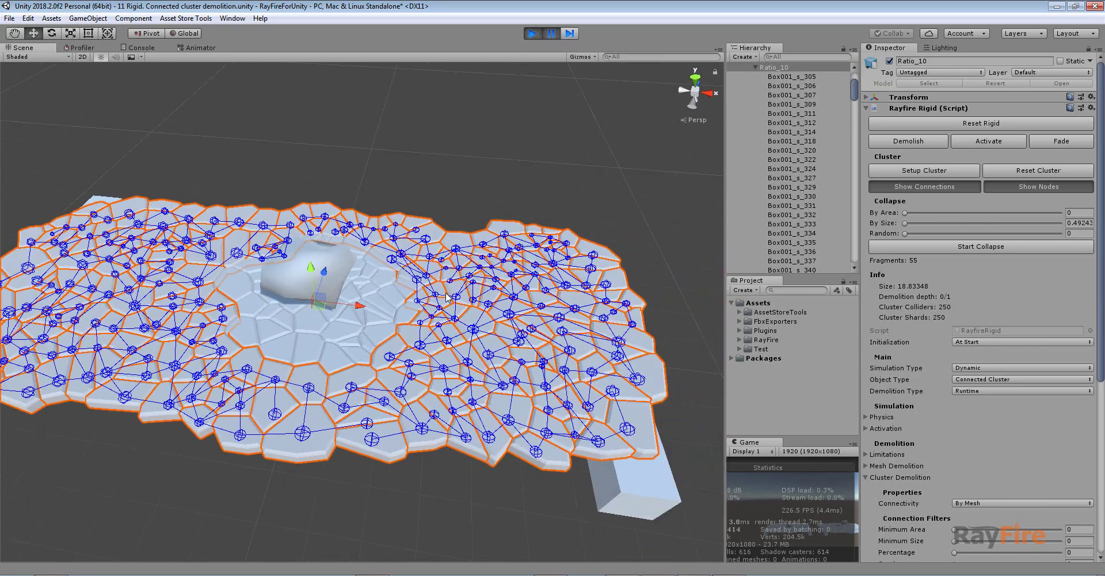
middle_drag(552, 268, 190, 242)
scroll(630, 82, up, 2)
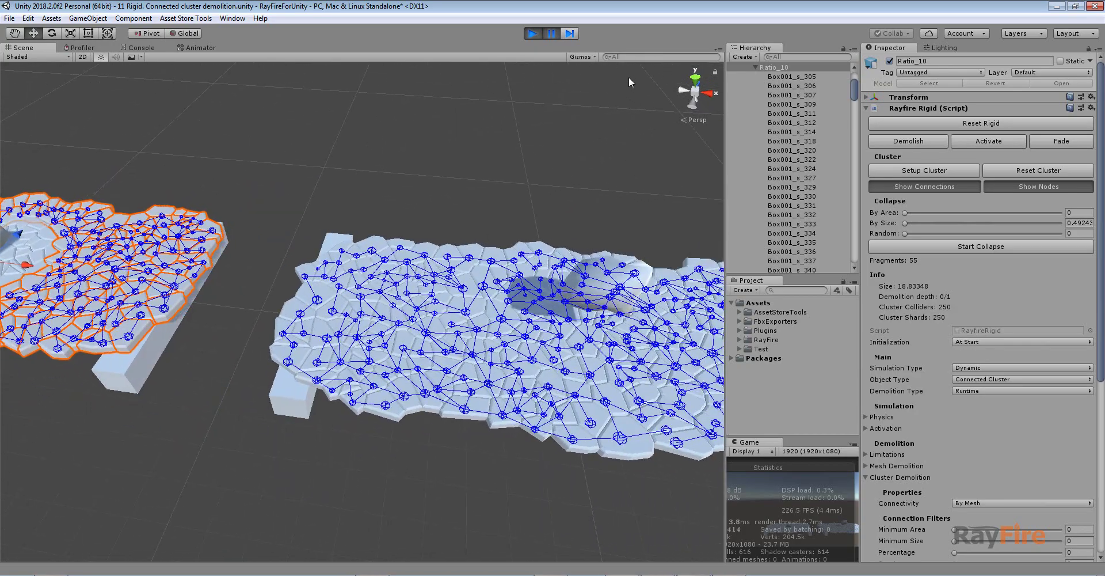
click(570, 34)
click(570, 34)
click(570, 34)
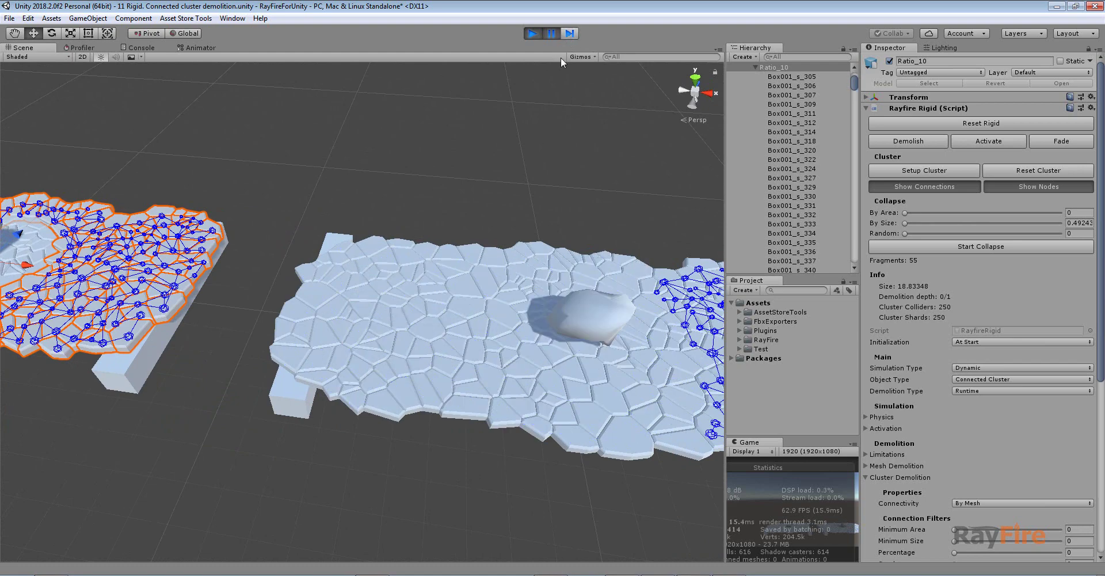
Examine the Ratio_20 slab from above, including the remaining cluster and the detached shards between its two ends
alt+drag(538, 181, 570, 304)
click(570, 304)
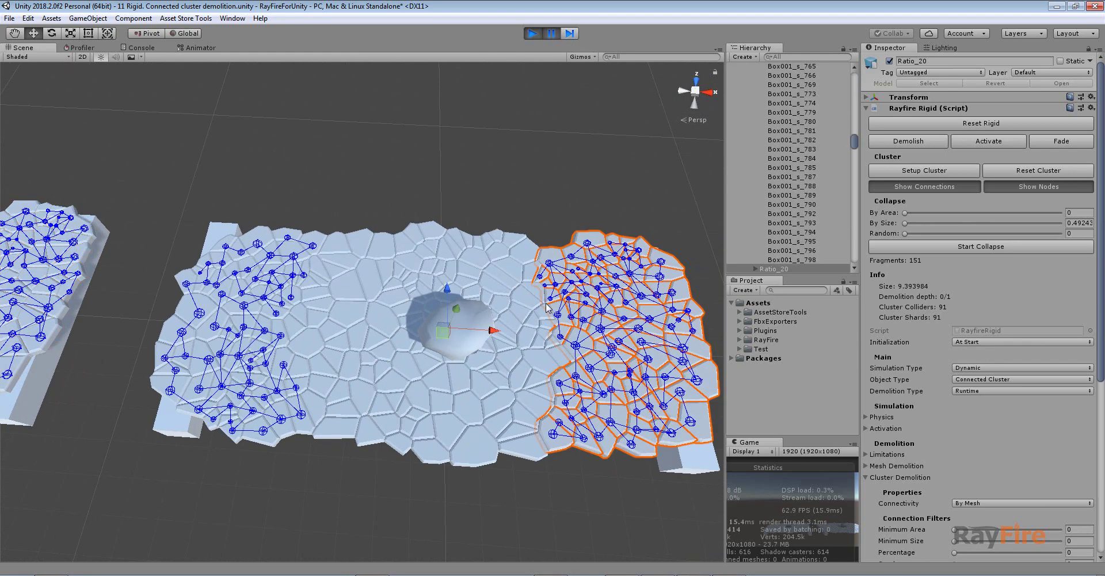
middle_drag(402, 324, 363, 323)
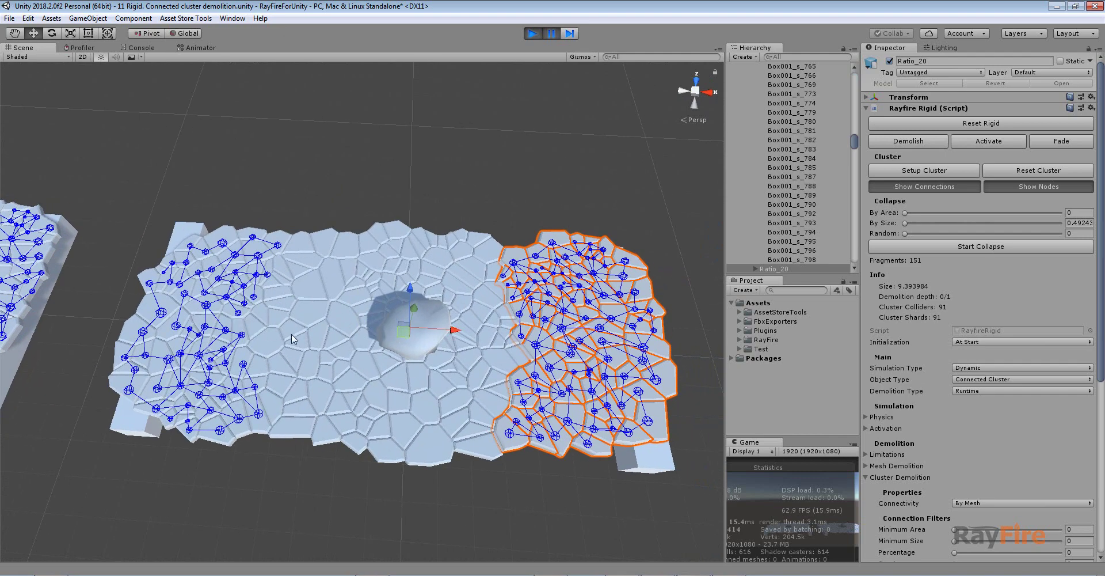
alt+drag(403, 179, 402, 257)
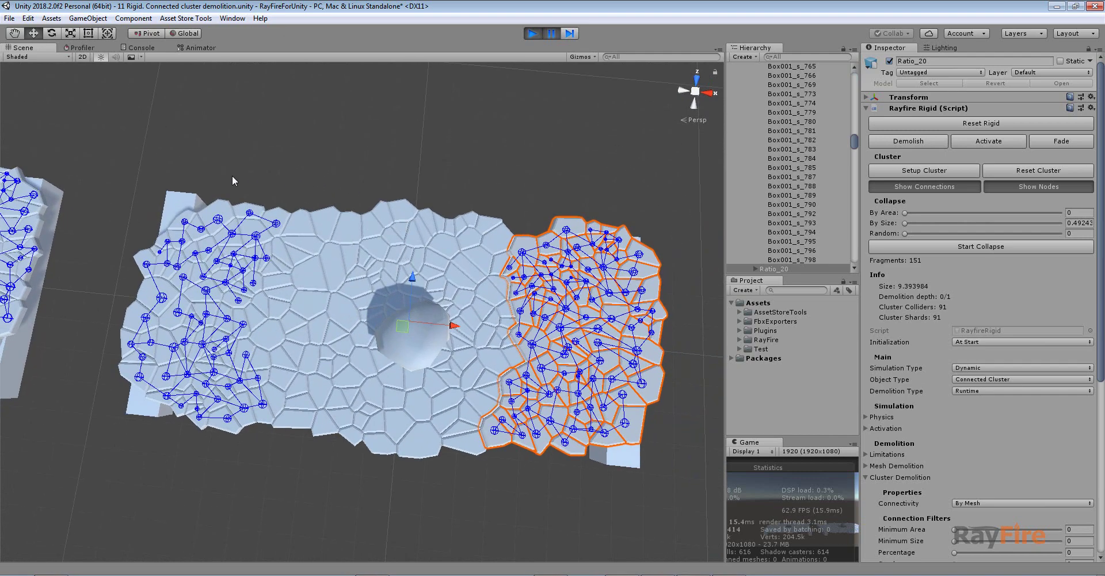
alt+drag(232, 181, 273, 246)
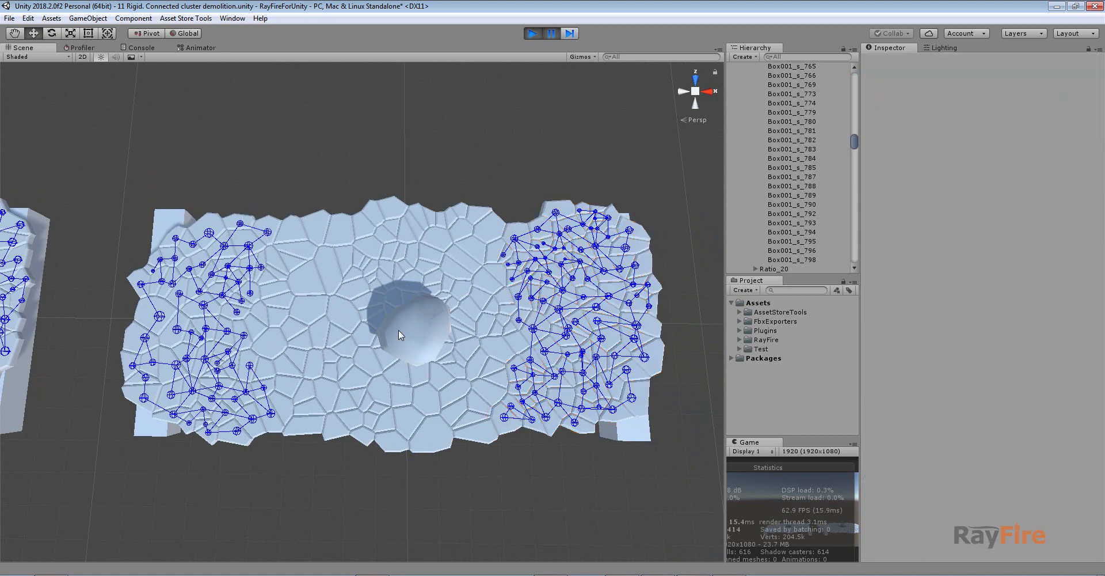
click(399, 329)
drag(231, 168, 509, 464)
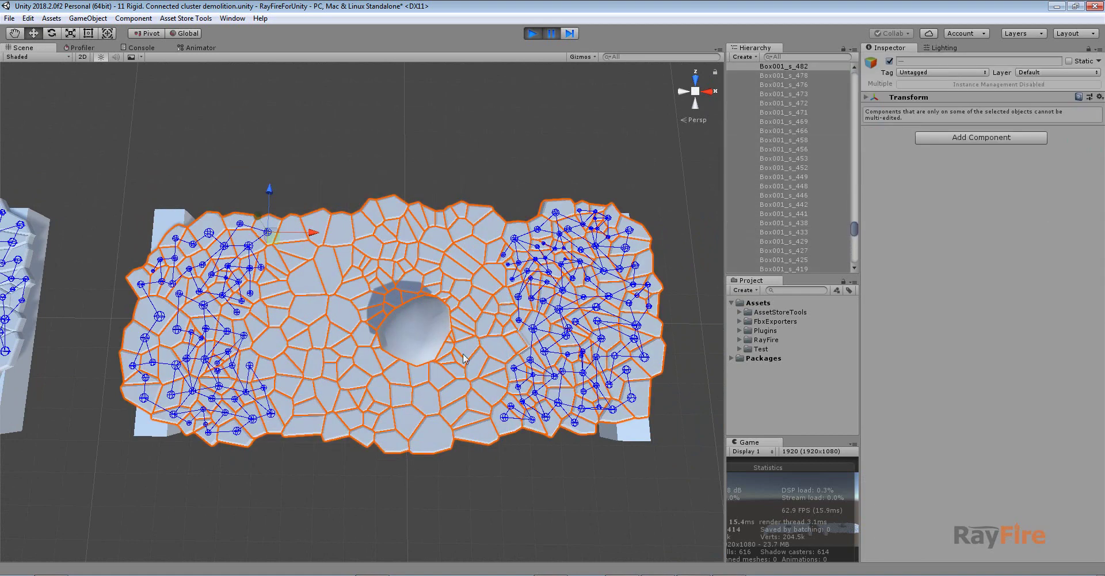
Compare the two connected clusters left at opposite ends of the Ratio_20 slab, Ratio_20 and Ratio_20_cls_2
click(561, 296)
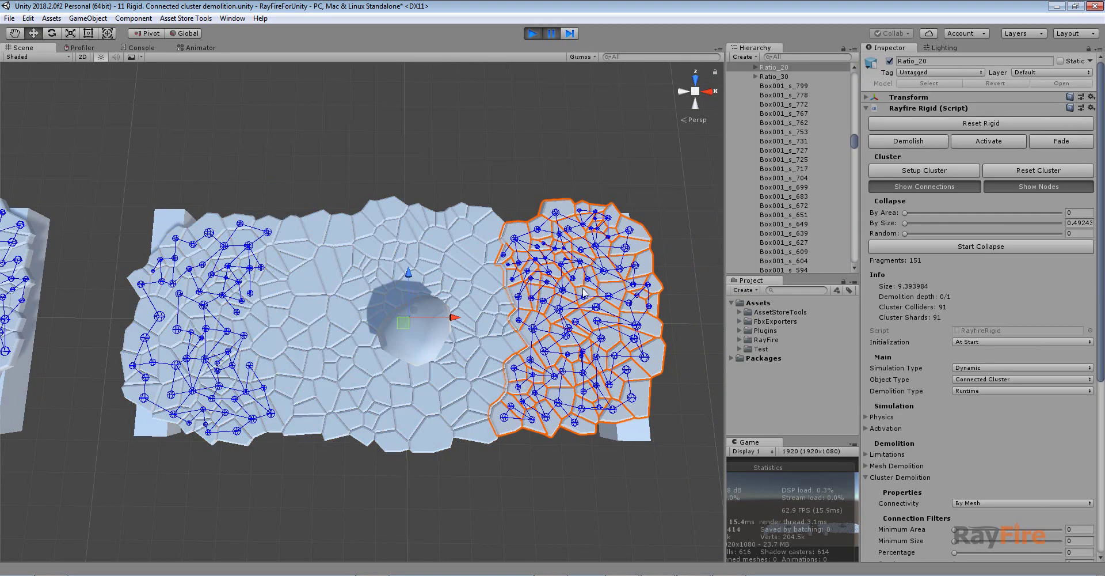
click(220, 272)
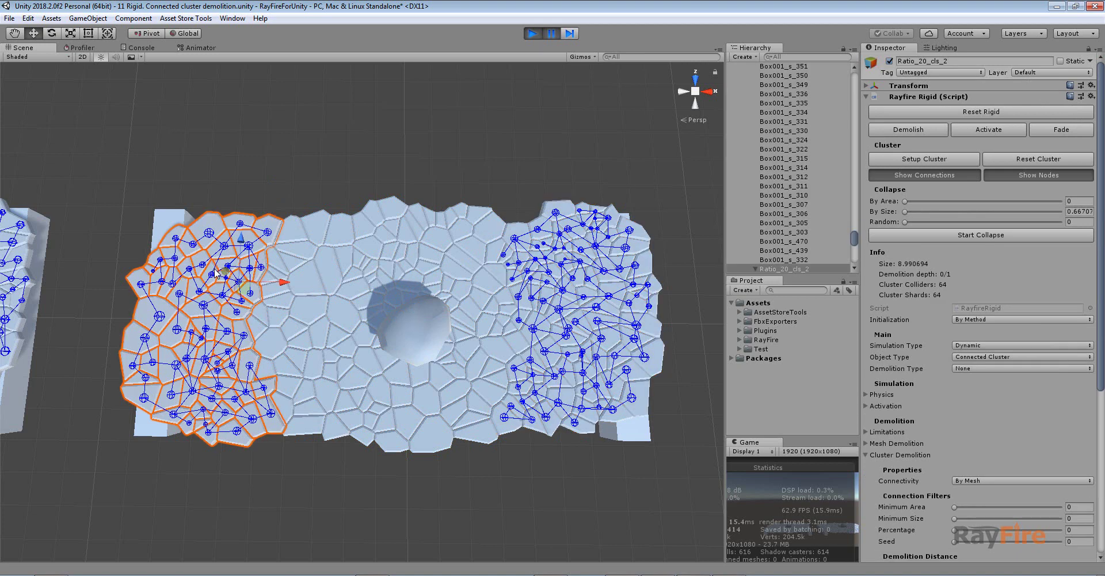
click(548, 282)
click(211, 283)
click(558, 290)
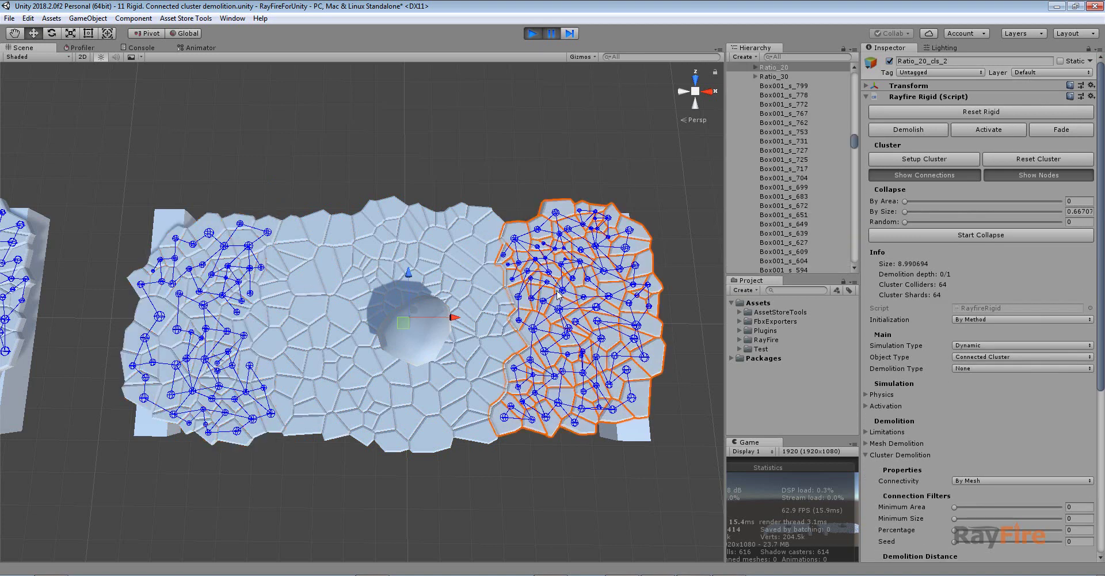
click(202, 276)
click(546, 293)
alt+drag(487, 394, 559, 314)
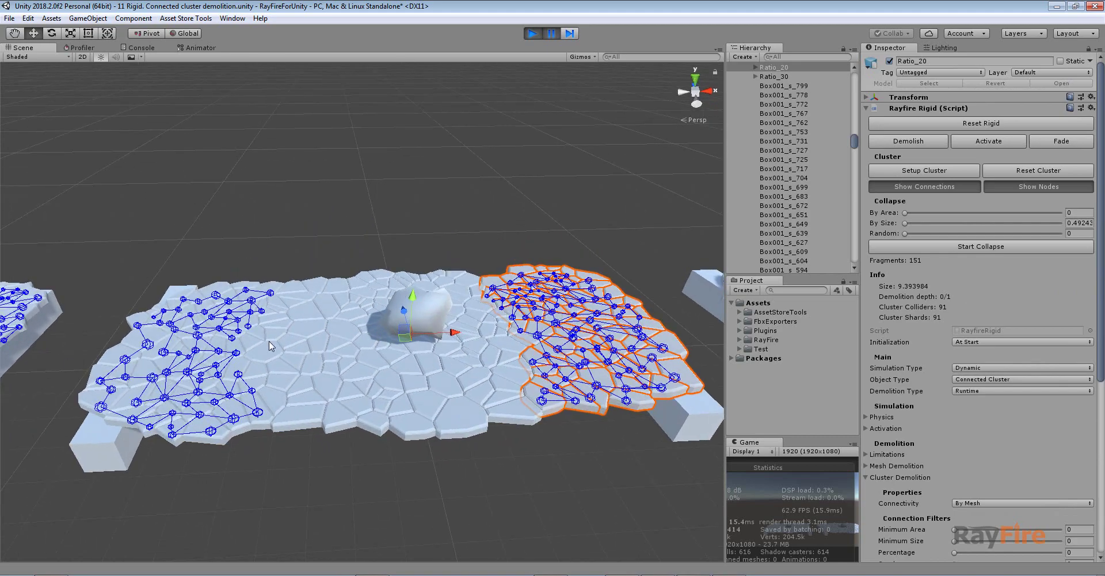
Inspect the demolished Ratio_30 slab and its two leftover clusters, Ratio_30_cls_2 and Ratio_30
middle_drag(517, 309, 347, 331)
scroll(347, 330, down, 8)
middle_drag(693, 331, 483, 359)
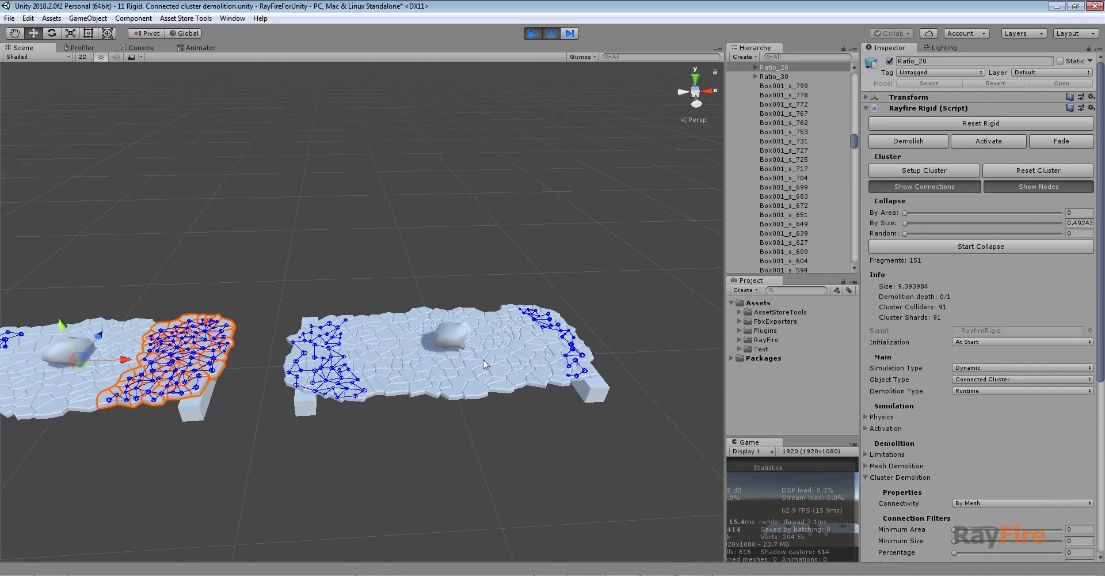
scroll(482, 359, up, 5)
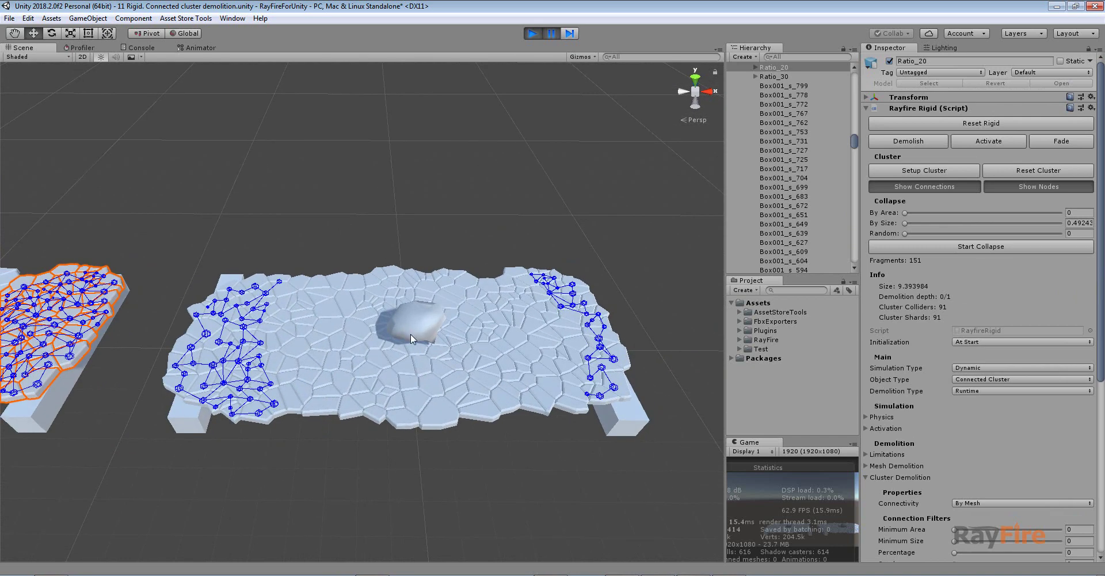
click(580, 293)
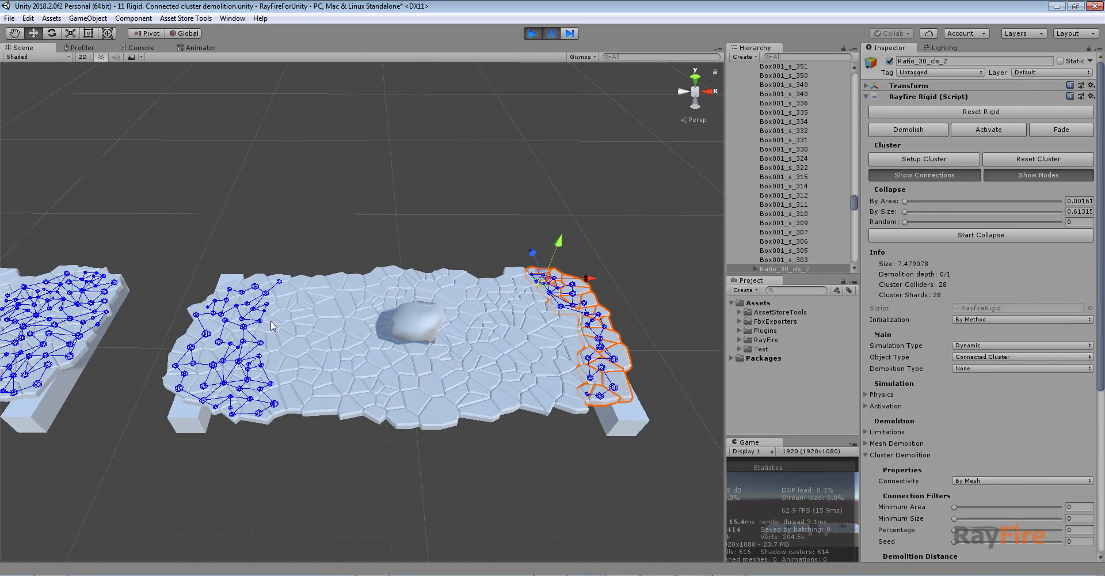
click(598, 303)
Compare the demolition extent of all three slabs side by side and review the Ratio_10 cluster's demolition distance settings
middle_drag(300, 297, 593, 288)
scroll(593, 288, down, 10)
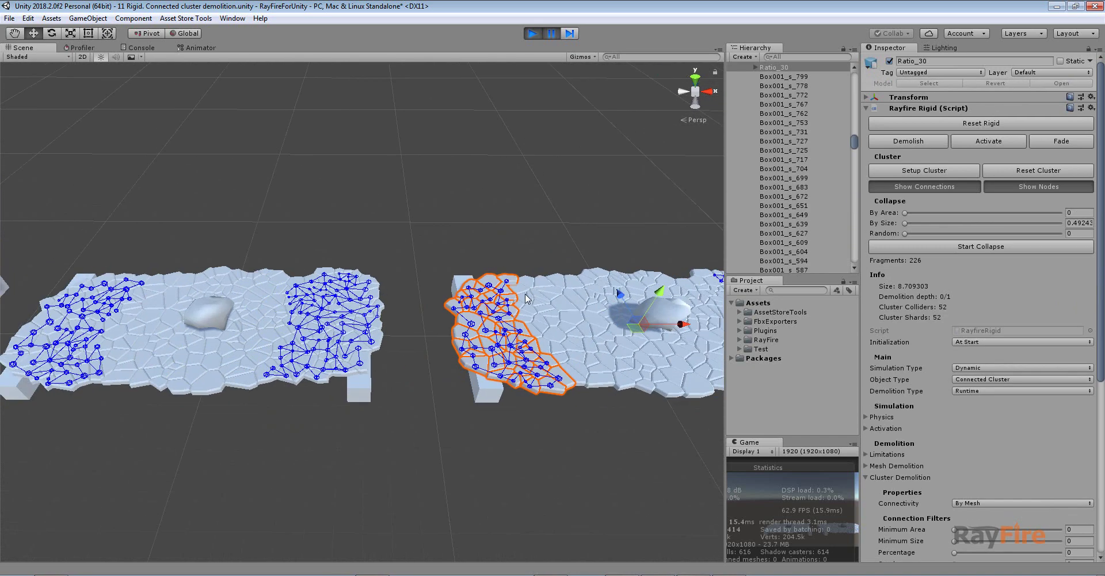
middle_drag(405, 318, 538, 353)
scroll(537, 353, down, 6)
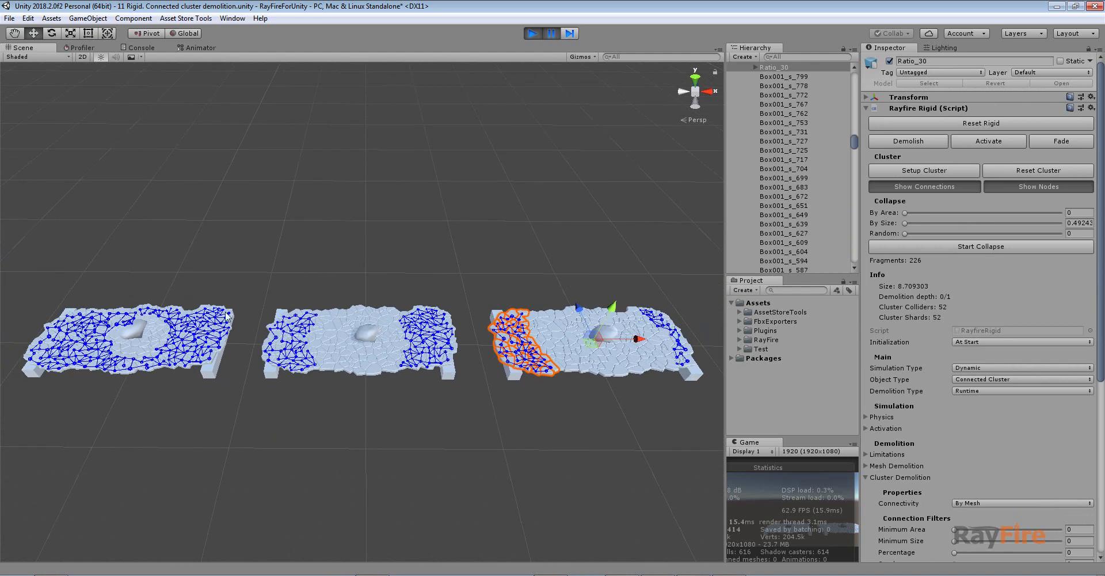
click(219, 330)
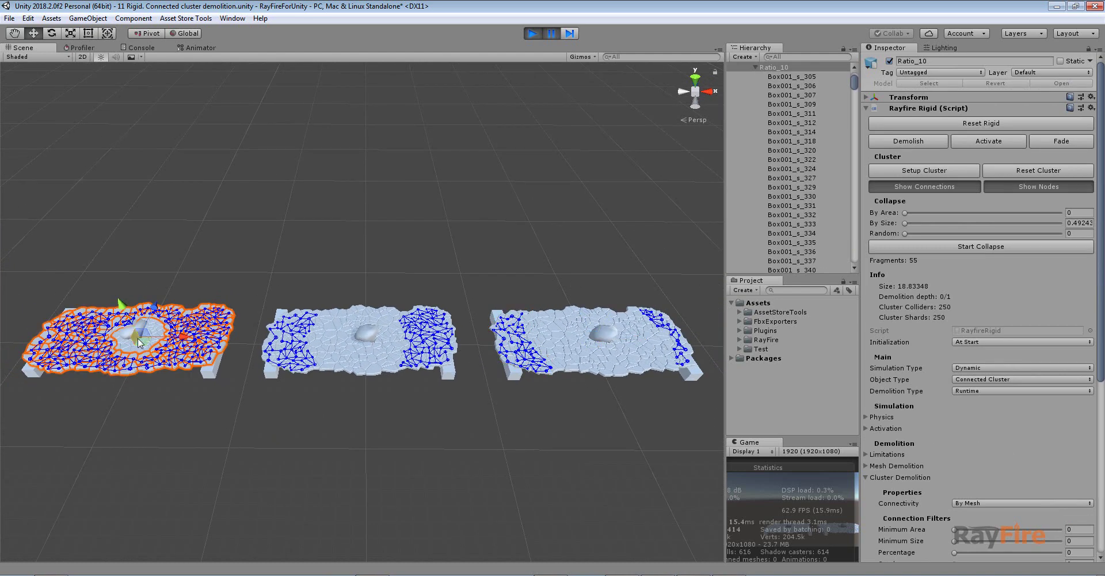
scroll(1005, 447, down, 6)
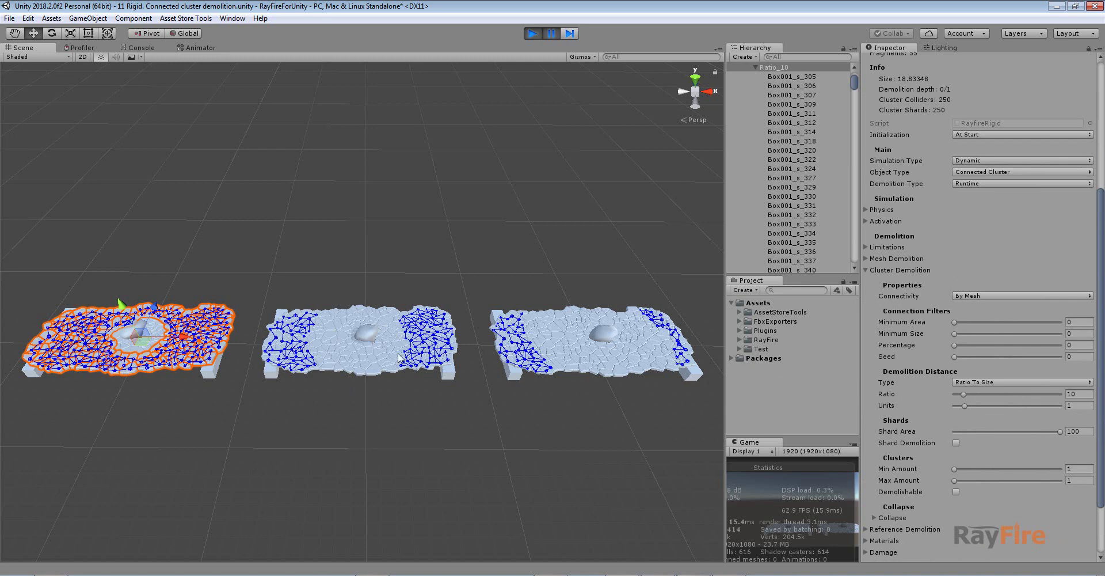
Inspect the larger remaining cluster of the Ratio_20 slab and review its demolition distance, shard and cluster settings
middle_drag(401, 357, 464, 356)
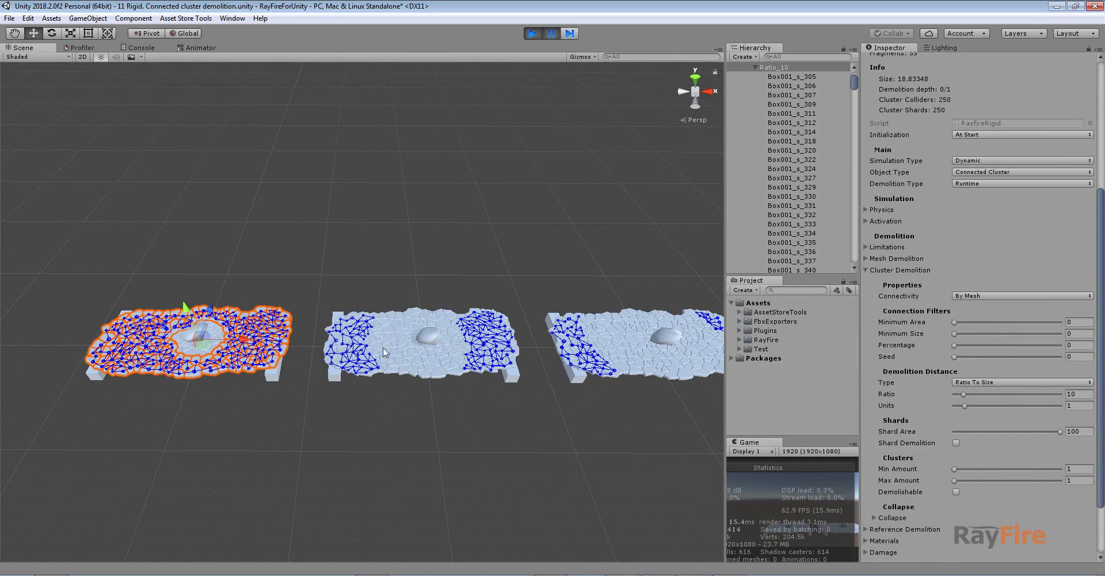
click(493, 341)
key(f)
alt+drag(443, 318, 306, 313)
middle_drag(306, 313, 431, 326)
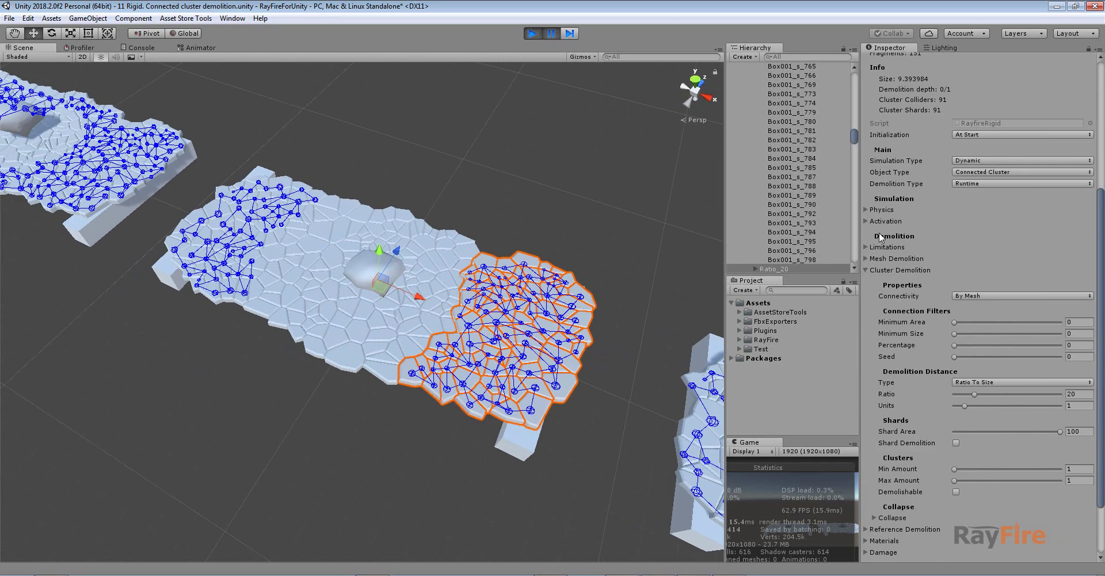
scroll(917, 185, down, 3)
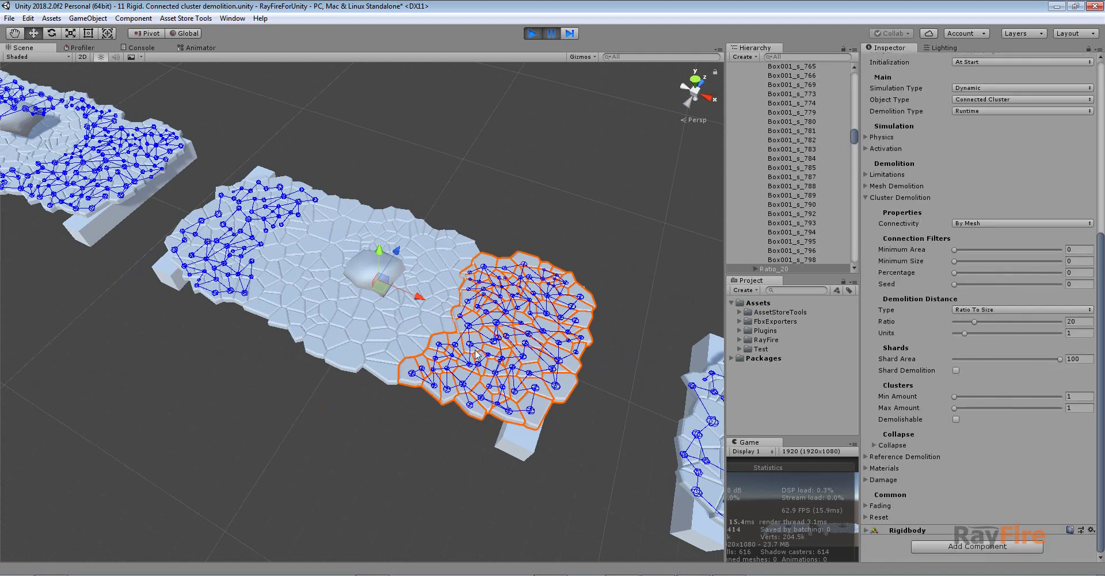
scroll(477, 354, up, 2)
middle_drag(578, 353, 528, 319)
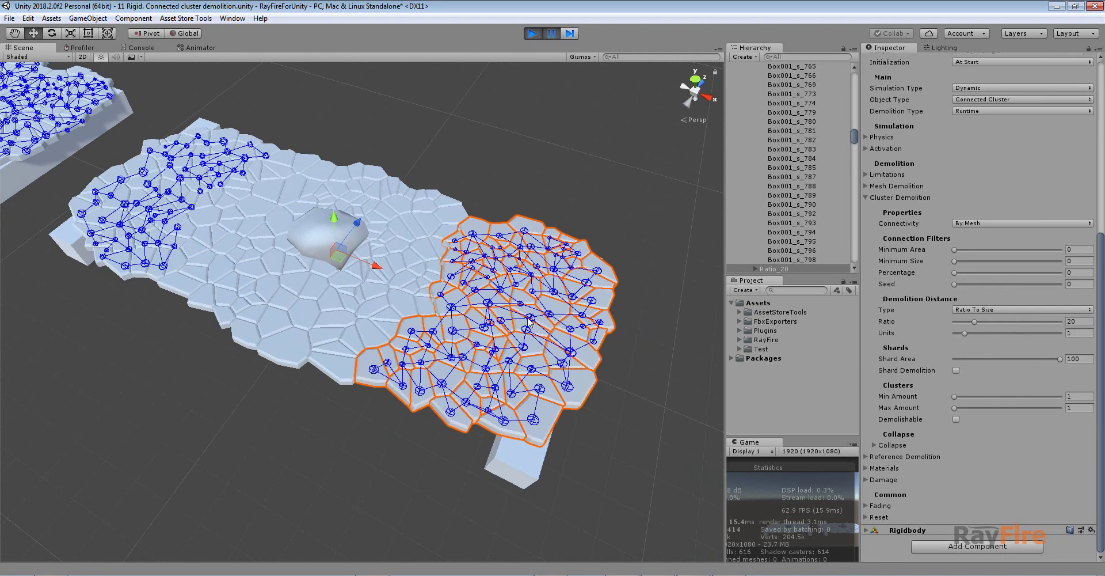
click(1077, 321)
click(523, 290)
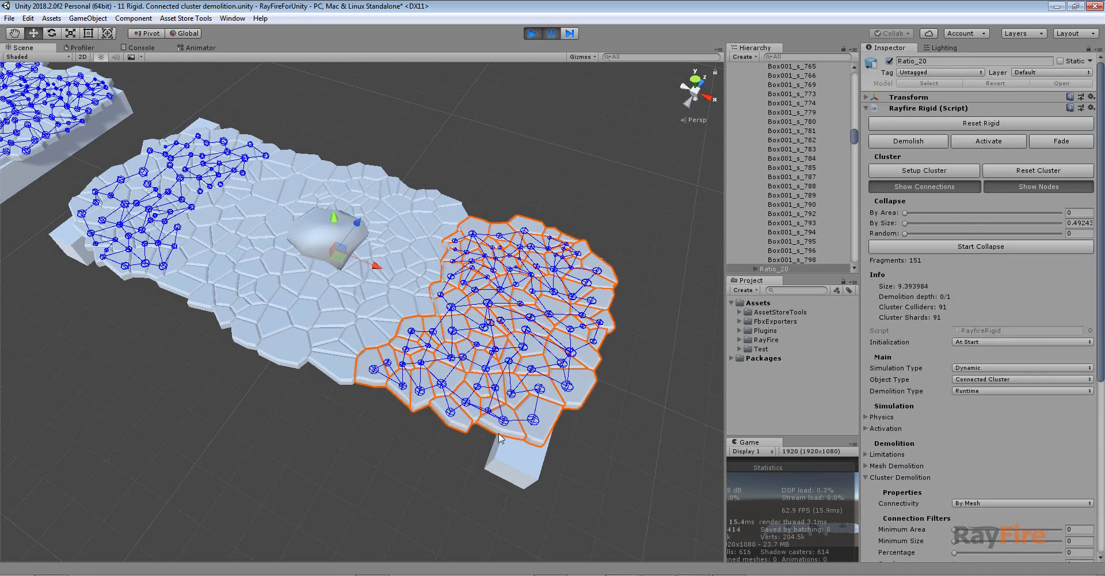
Resume the simulation and move Rock_pf_2 from beside the Ratio_20 slab into its remaining cluster to demolish it further
click(552, 33)
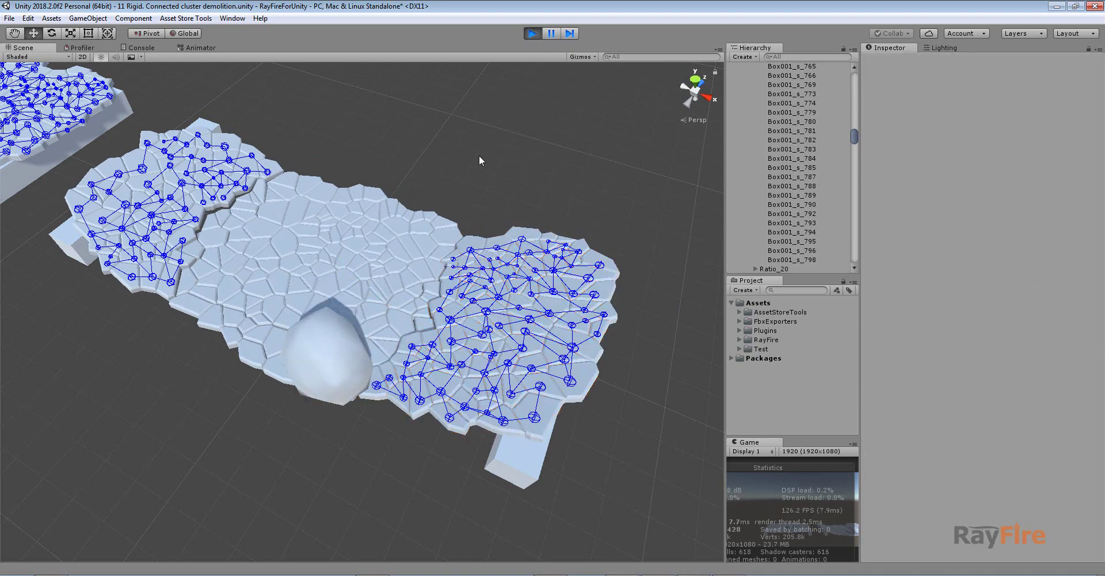
middle_drag(355, 406, 451, 300)
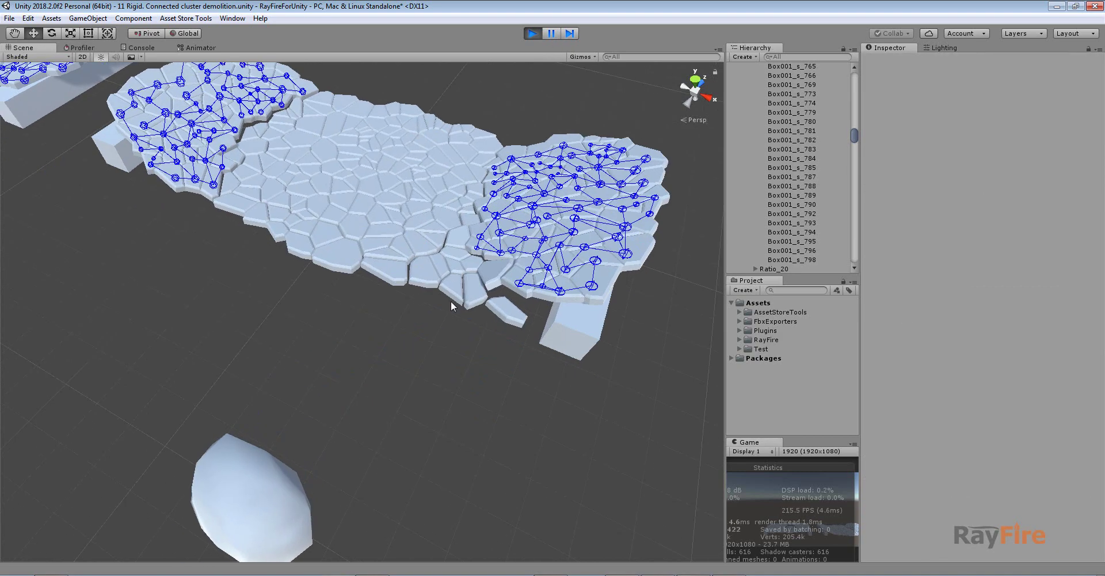
click(239, 455)
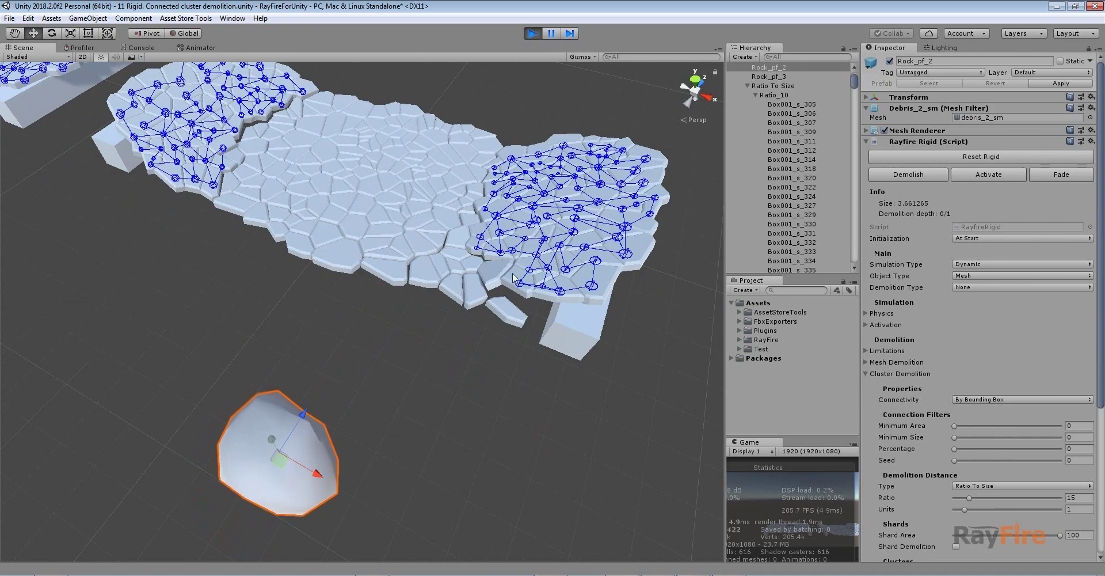
alt+drag(515, 278, 345, 296)
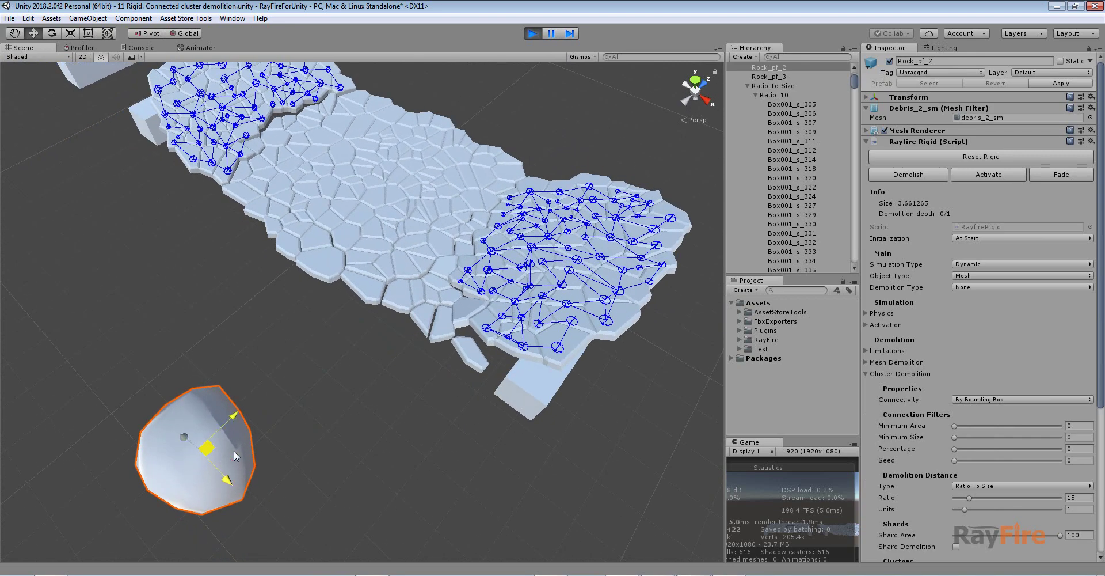
drag(211, 451, 533, 252)
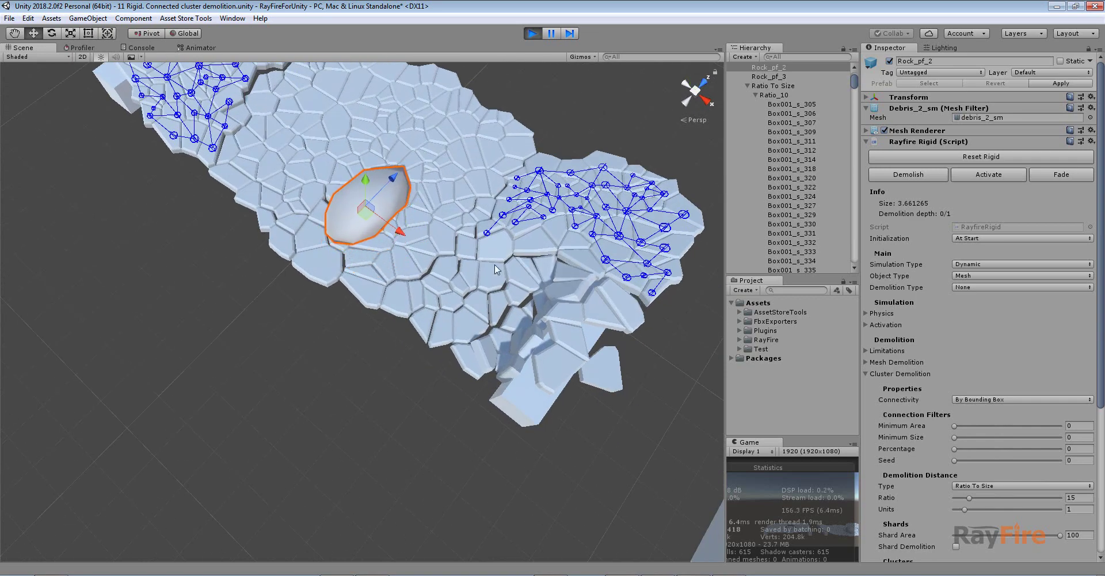
Examine the twice-hit Ratio_20 cluster from above, comparing its remaining connections with the opposite cluster and the neighbouring slabs
middle_drag(530, 275, 489, 333)
alt+drag(488, 333, 132, 128)
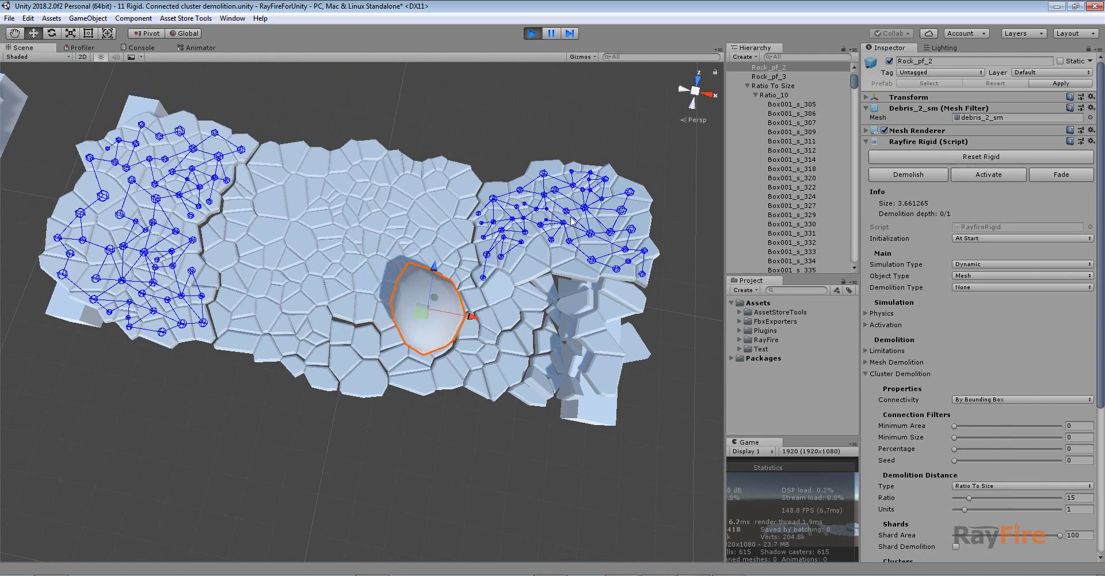
click(557, 251)
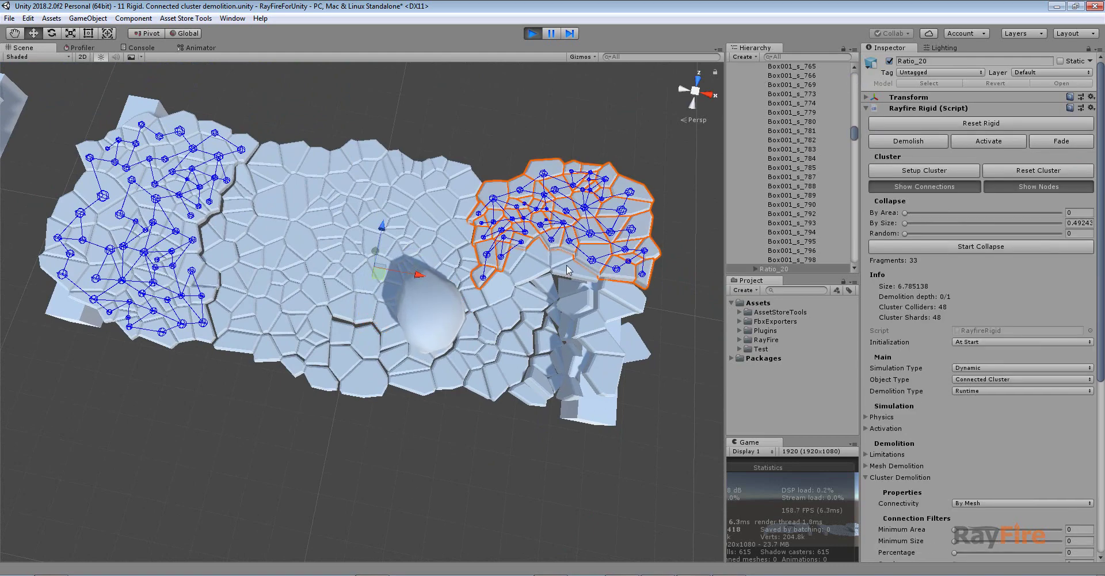
scroll(331, 374, down, 5)
middle_drag(331, 375, 354, 366)
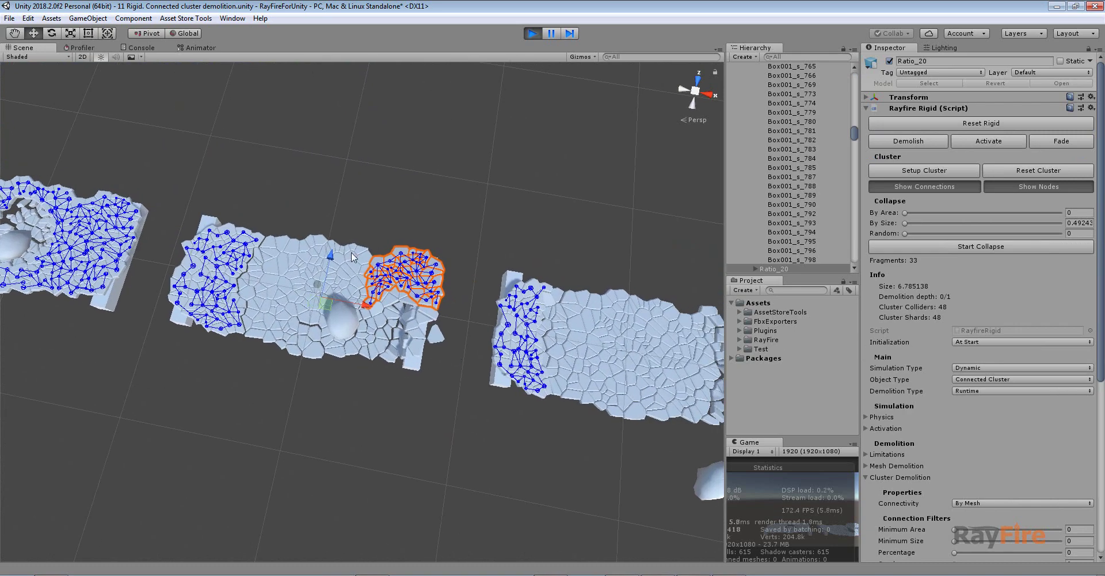
scroll(391, 294, up, 2)
scroll(387, 296, up, 3)
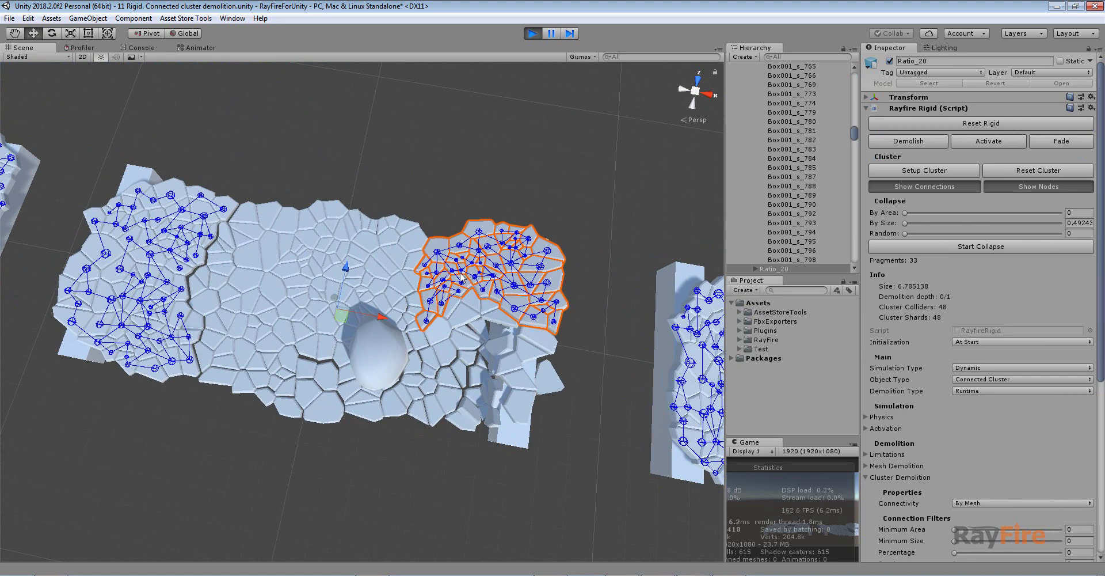
click(487, 204)
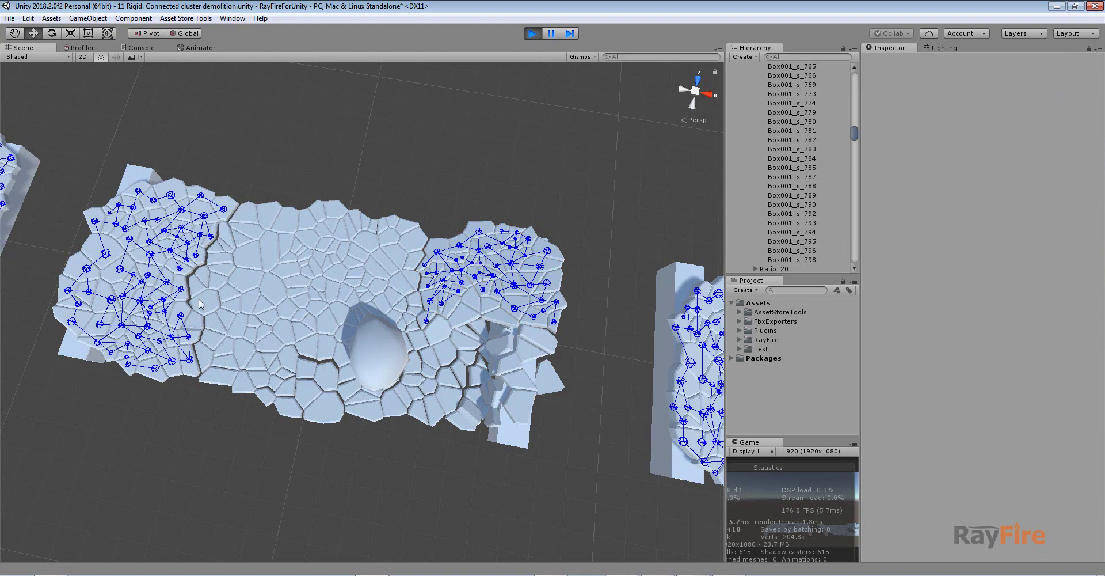
scroll(199, 385, down, 6)
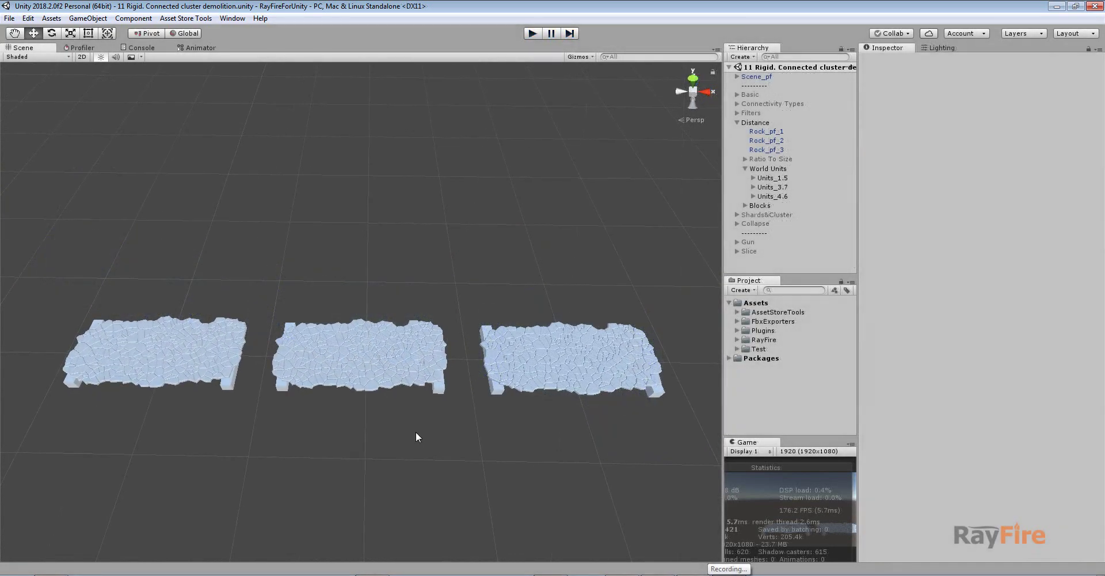
Review the World Units demolition distance settings of the Units_1.5, Units_3.7 and Units_4.6 slabs
alt+drag(420, 437, 419, 402)
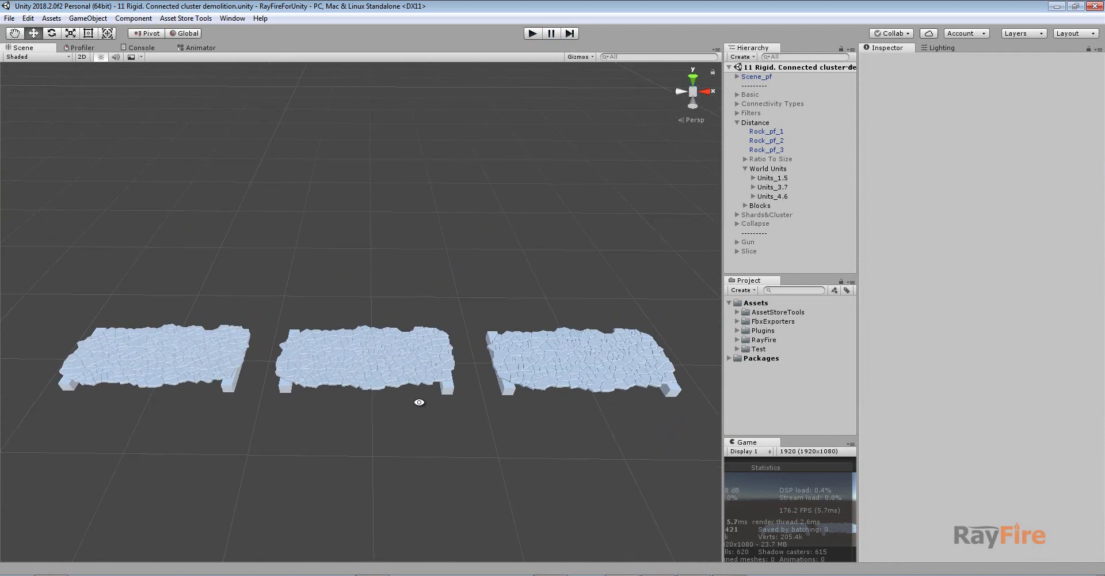
click(181, 343)
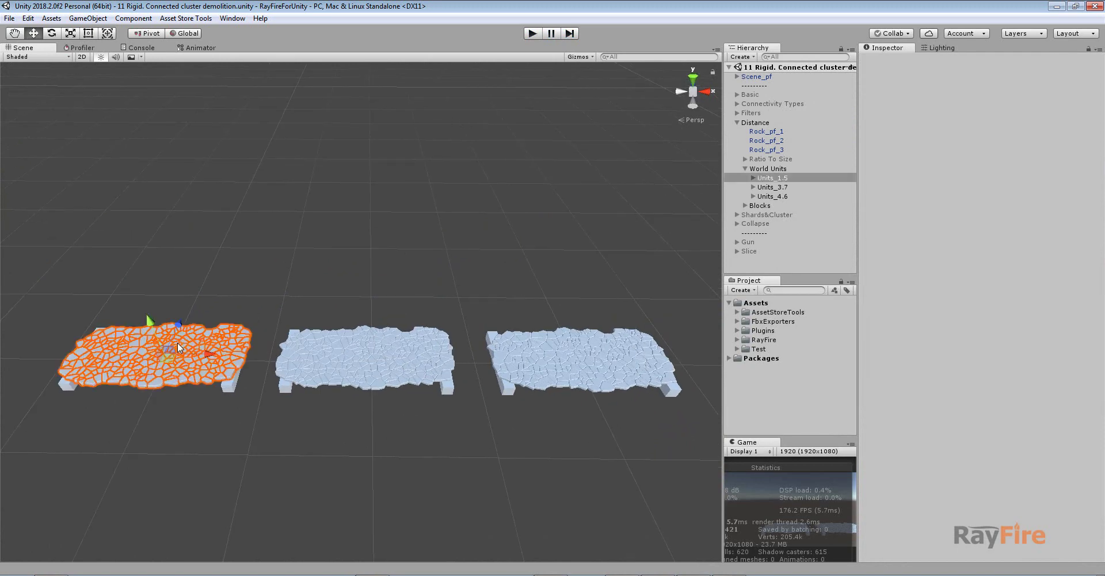
scroll(972, 457, down, 3)
scroll(971, 456, down, 1)
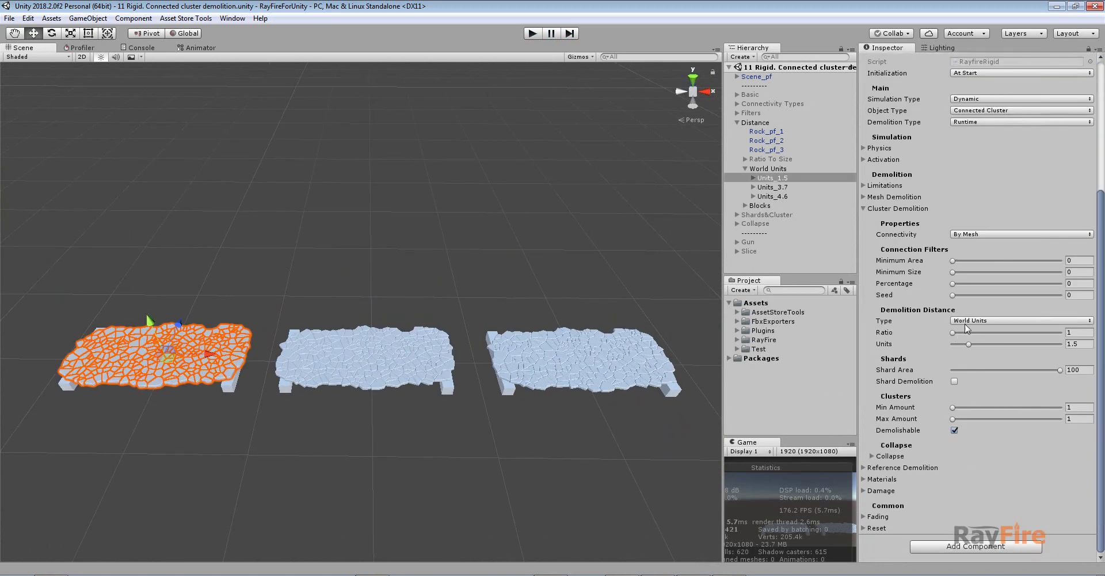
click(361, 357)
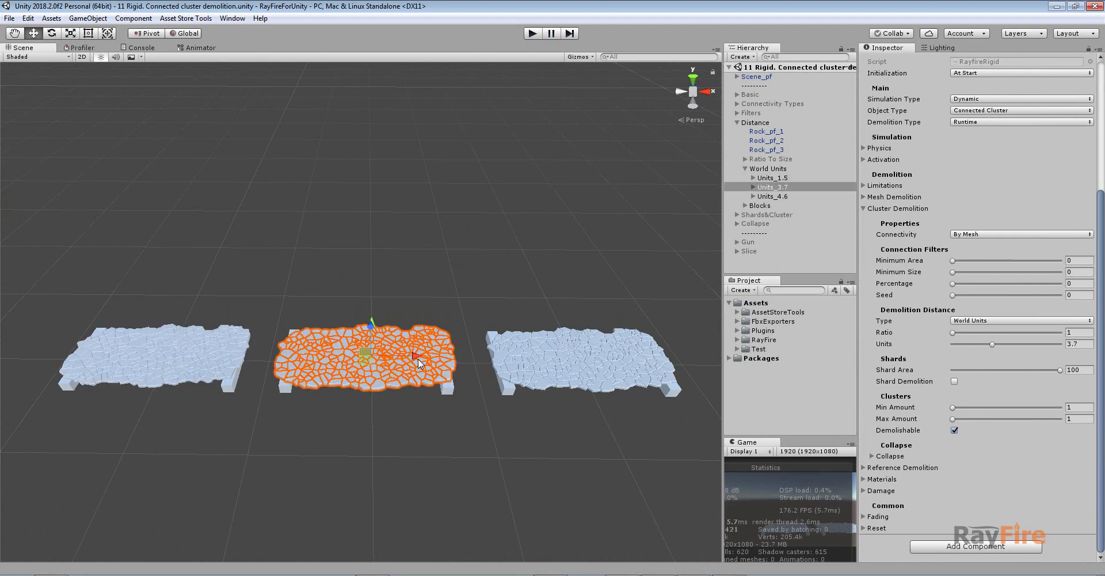
click(554, 357)
click(180, 349)
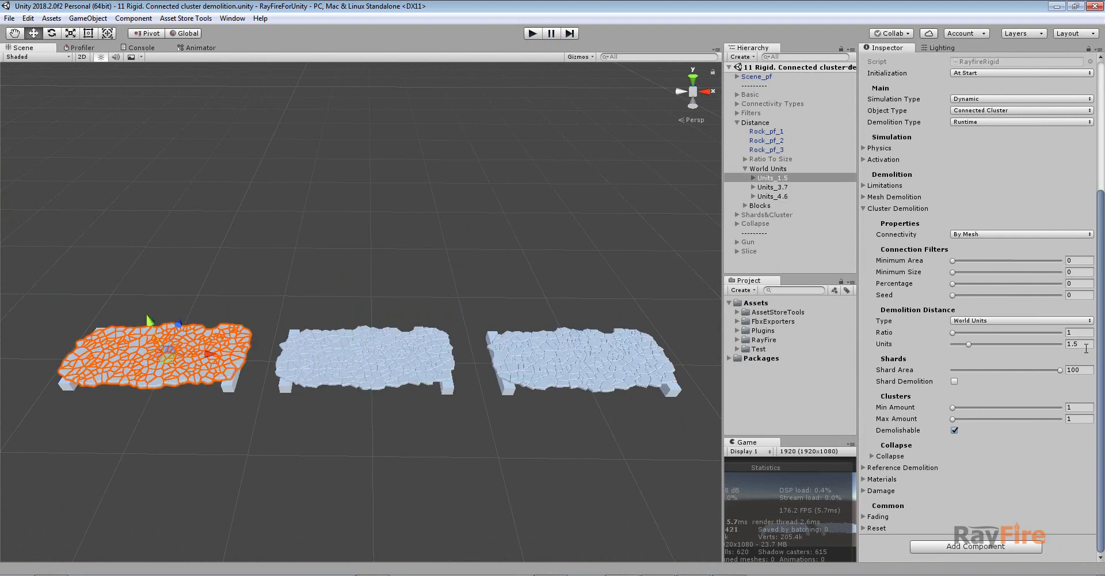
Set the Units_3.7 slab's demolition distance to 3 units
click(367, 355)
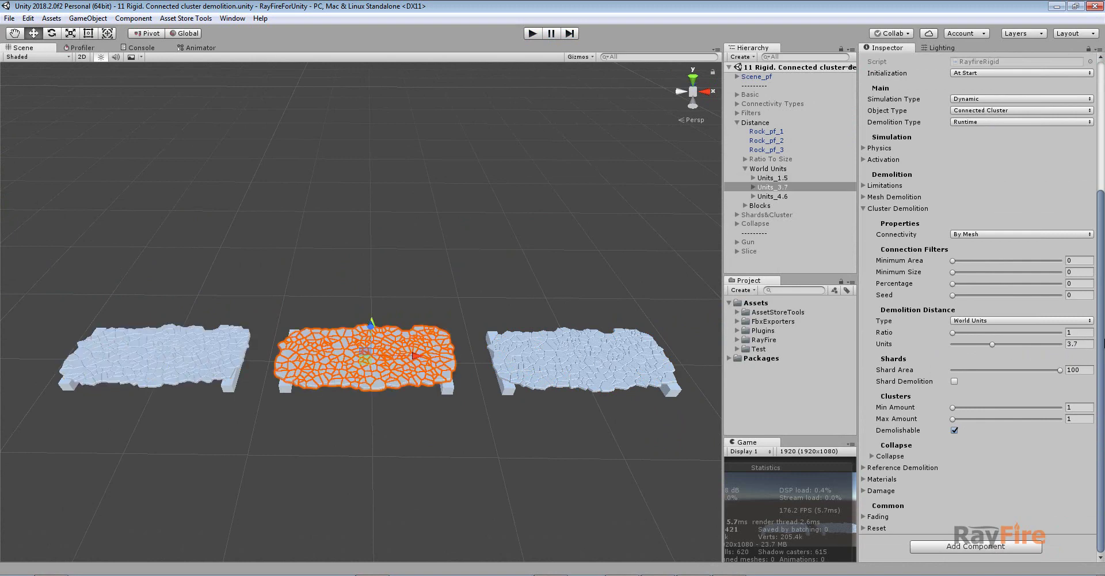
click(1089, 344)
text(3.)
Check the Units_4.6 slab's distance, then run the simulation and pause it once the rocks have hit the slabs
click(568, 361)
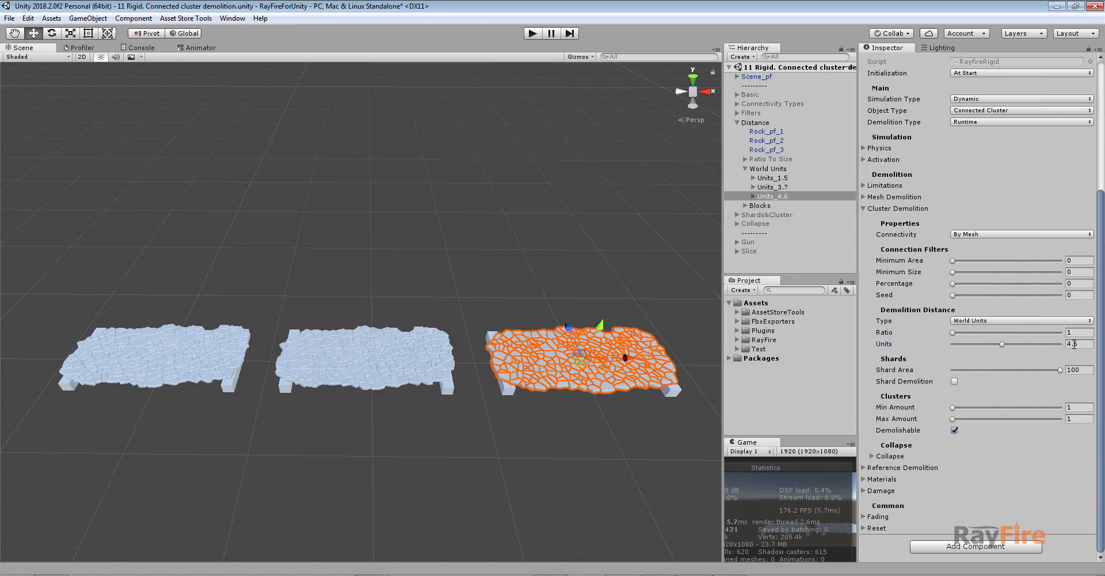
click(537, 34)
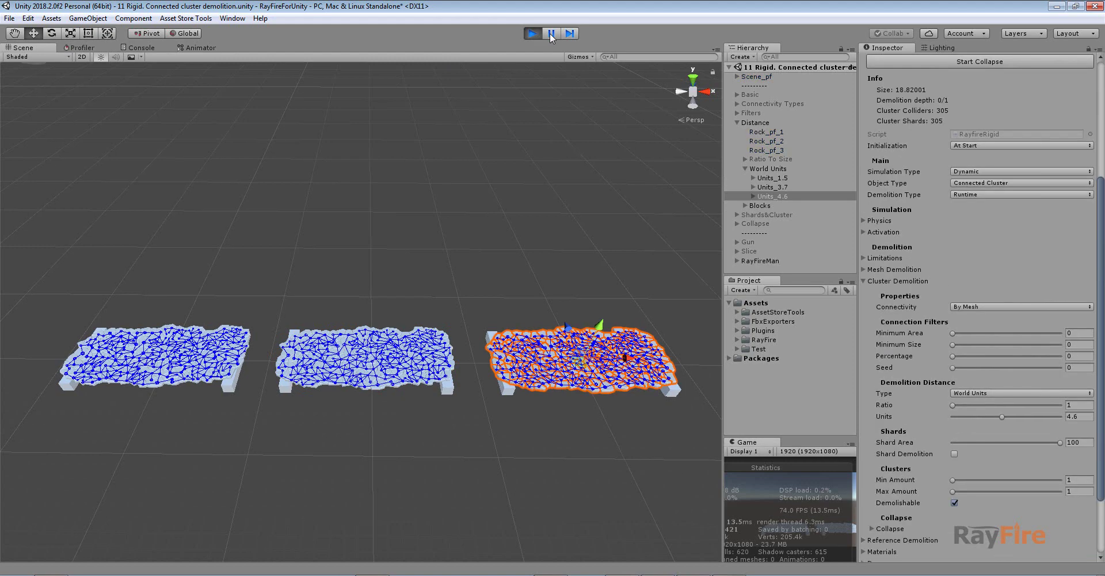
click(551, 35)
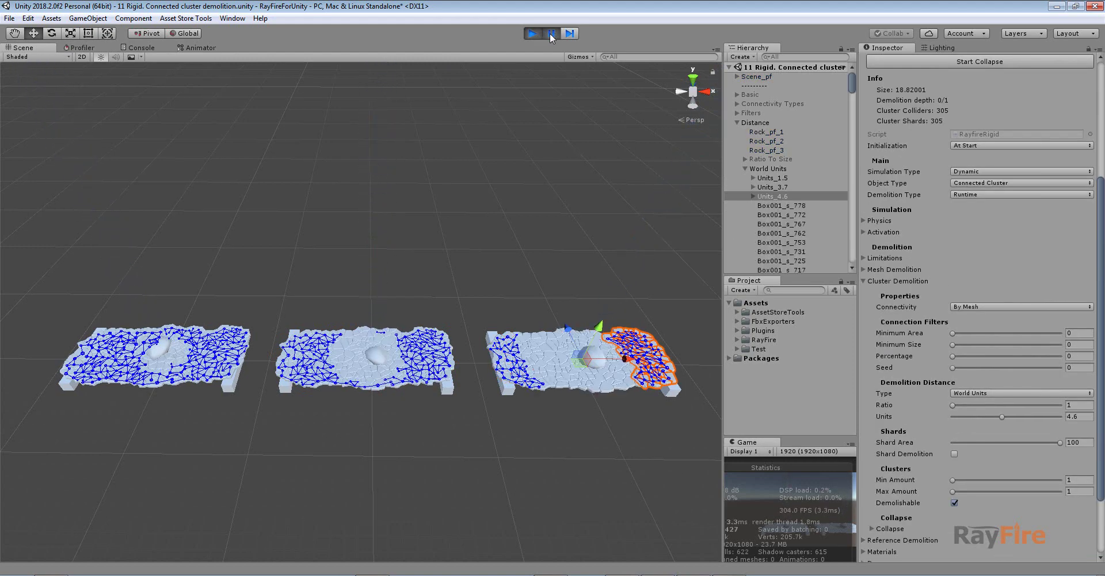
Examine the demolished Units_1.5 slab from above and review its remaining connected cluster
alt+drag(303, 156, 268, 247)
middle_drag(268, 247, 371, 214)
scroll(371, 218, up, 5)
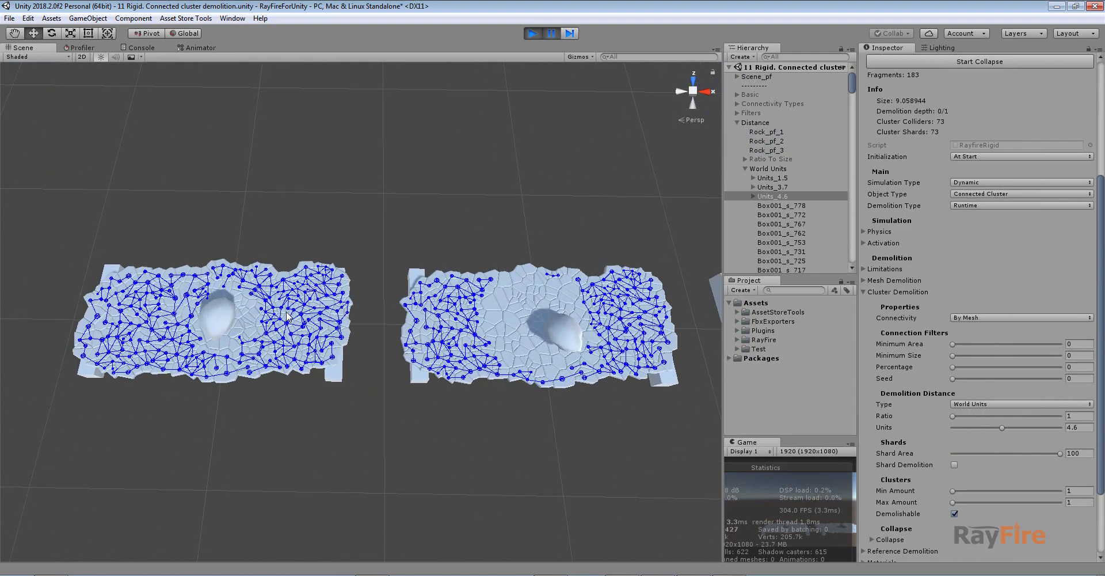
click(184, 316)
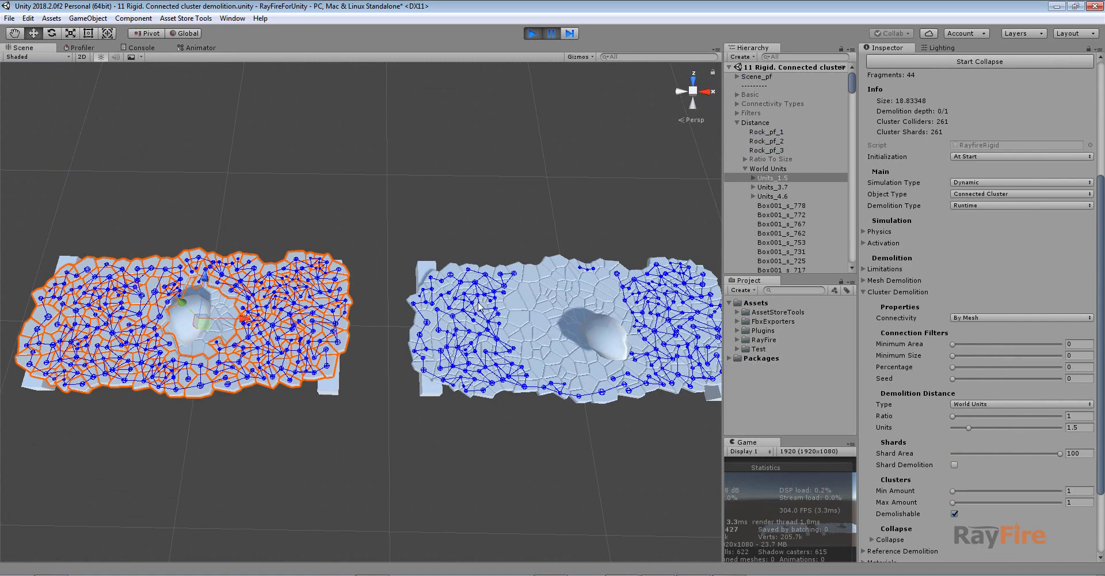
Inspect the clusters left at both ends of the demolished Units_3.7 slab
middle_drag(481, 305, 374, 296)
click(374, 294)
middle_drag(497, 291, 438, 289)
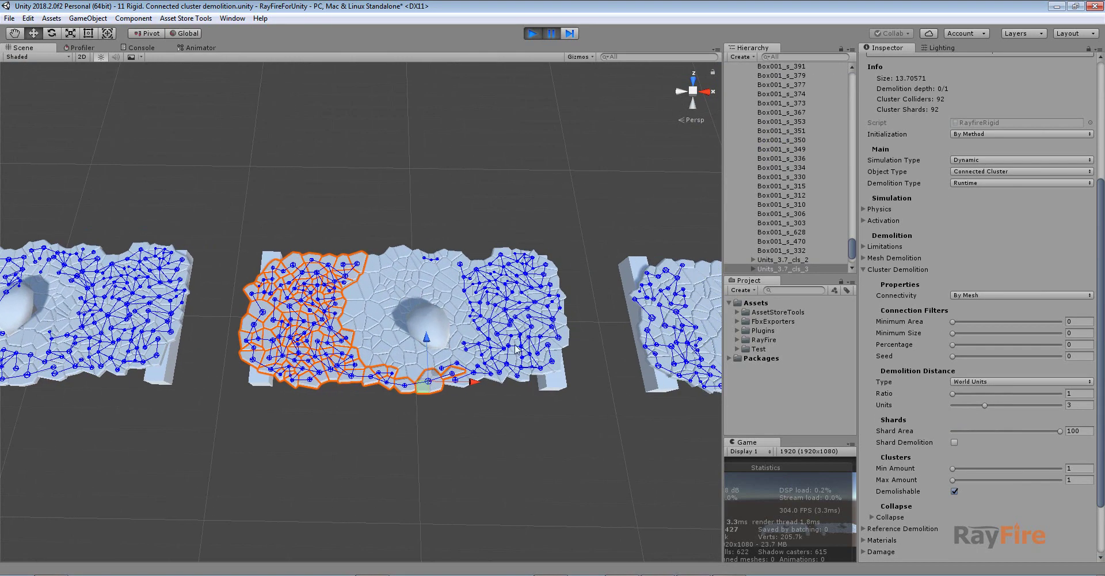
middle_drag(519, 289, 464, 284)
click(465, 286)
Examine the demolished Units_4.6 slab and the clusters remaining at its two ends
scroll(547, 297, down, 2)
middle_drag(590, 301, 371, 293)
click(481, 295)
click(538, 298)
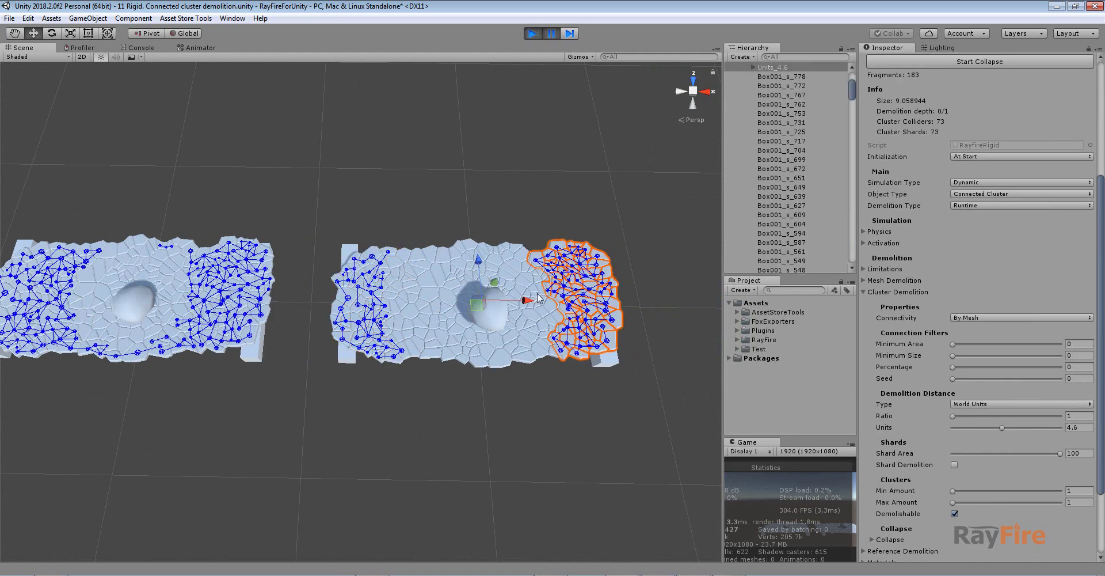
click(348, 312)
key(ctrl+z)
Compare the extents of the Units_3.7 and Units_3.7_cls_3 clusters by alternating the selection between them
click(254, 298)
middle_drag(166, 291, 267, 288)
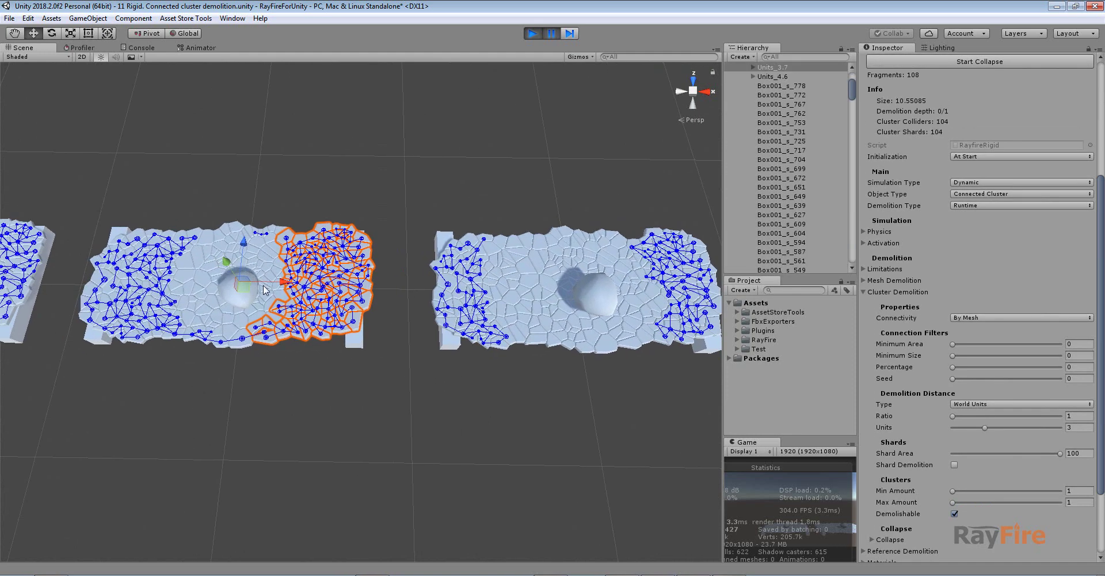
click(120, 289)
key(ctrl+z)
click(144, 286)
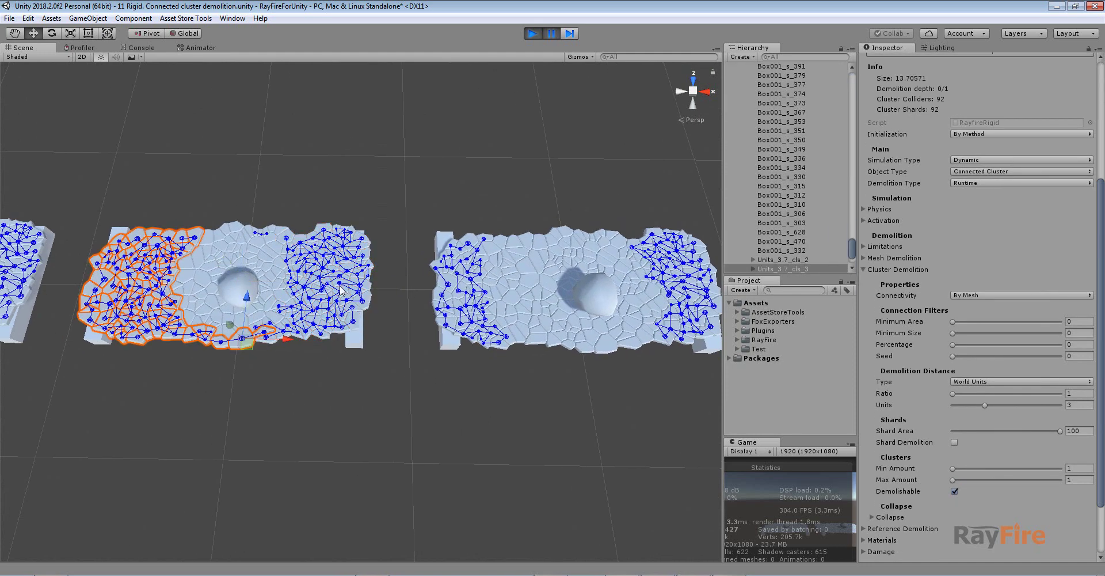
key(ctrl+z)
Examine the small isolated cluster Units_3.7_cls_2 on the long edge of the Units_3.7 slab
scroll(224, 314, up, 2)
middle_drag(224, 315, 374, 311)
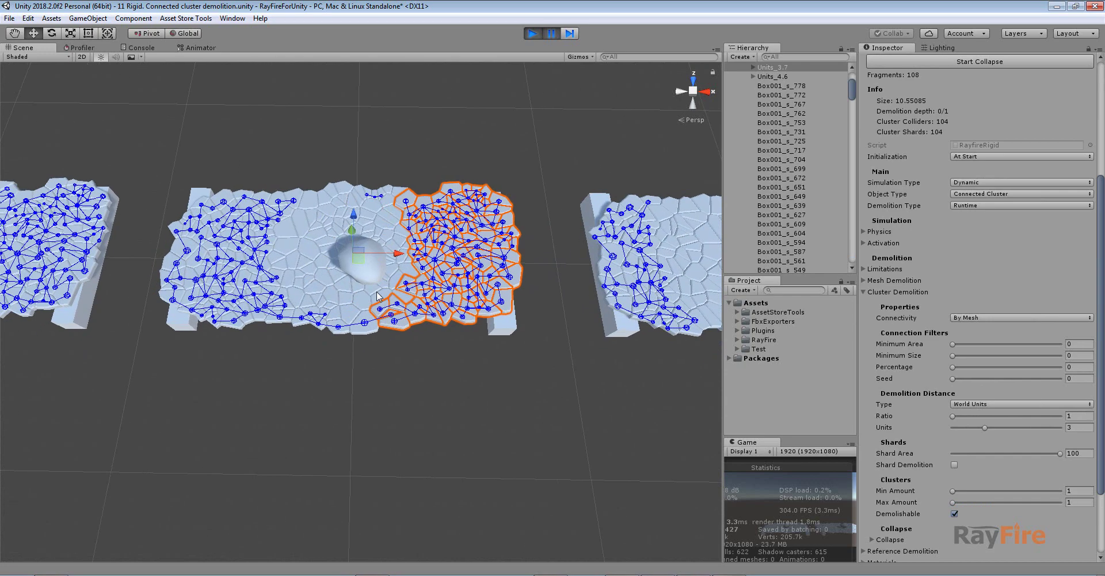
scroll(377, 311, up, 3)
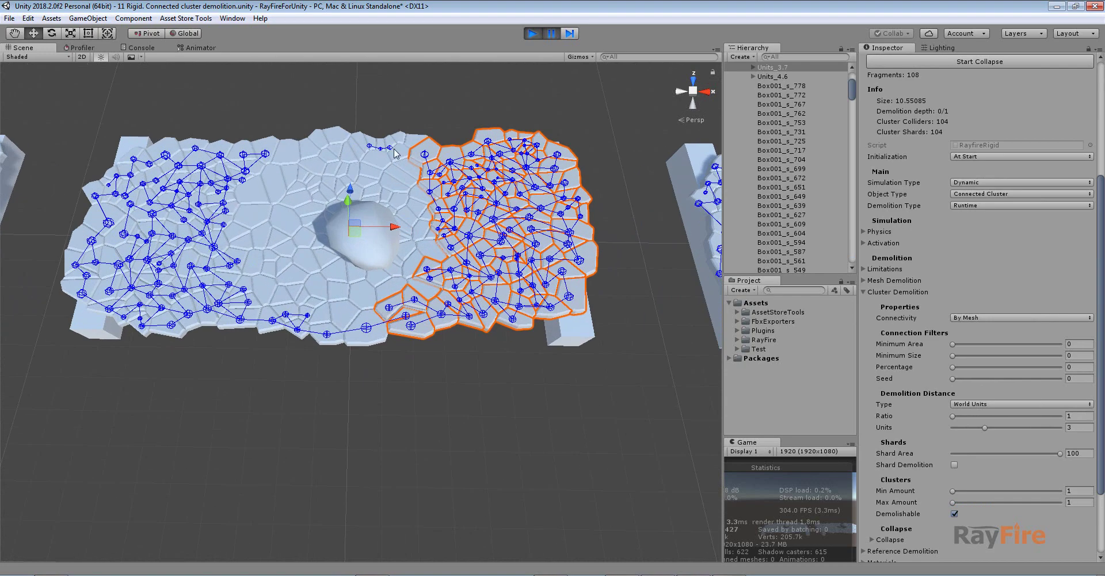
middle_drag(333, 216, 335, 267)
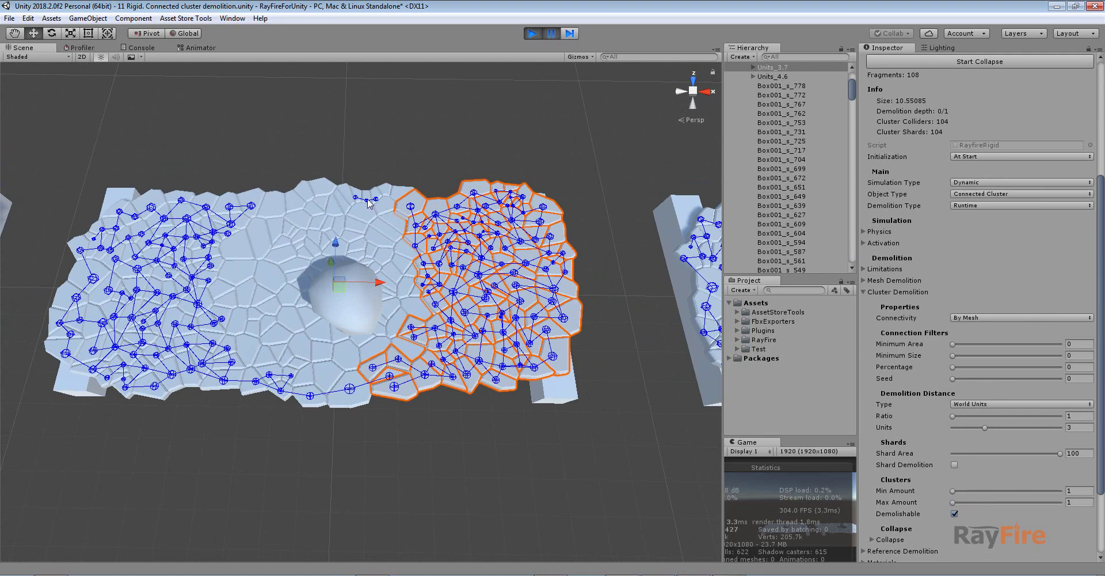
click(368, 202)
scroll(325, 337, down, 2)
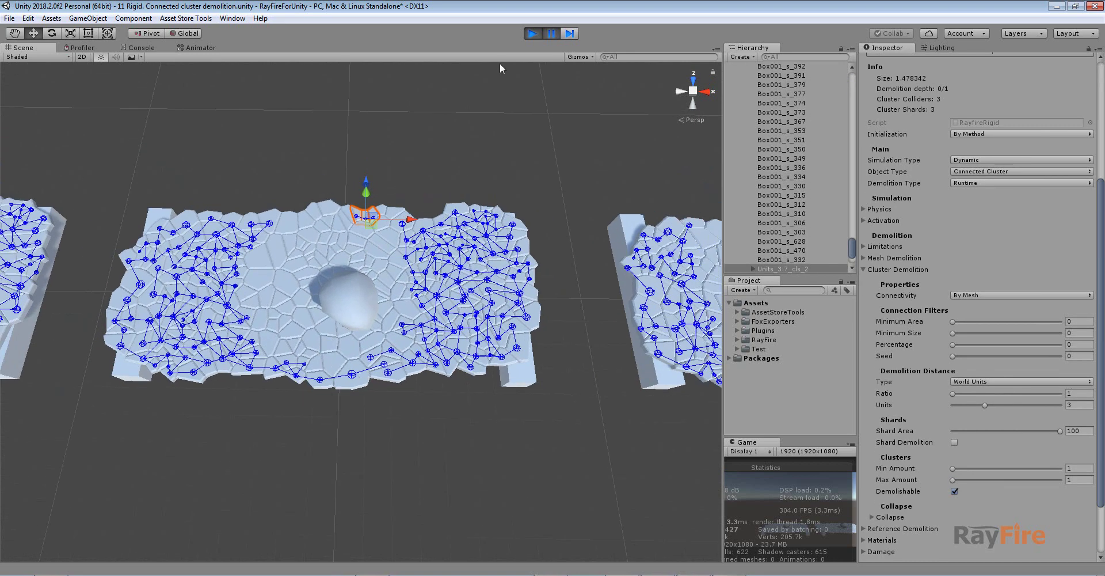
Stop the simulation and set the Units_3.7 slab's World Units demolition distance to 3.5
click(528, 34)
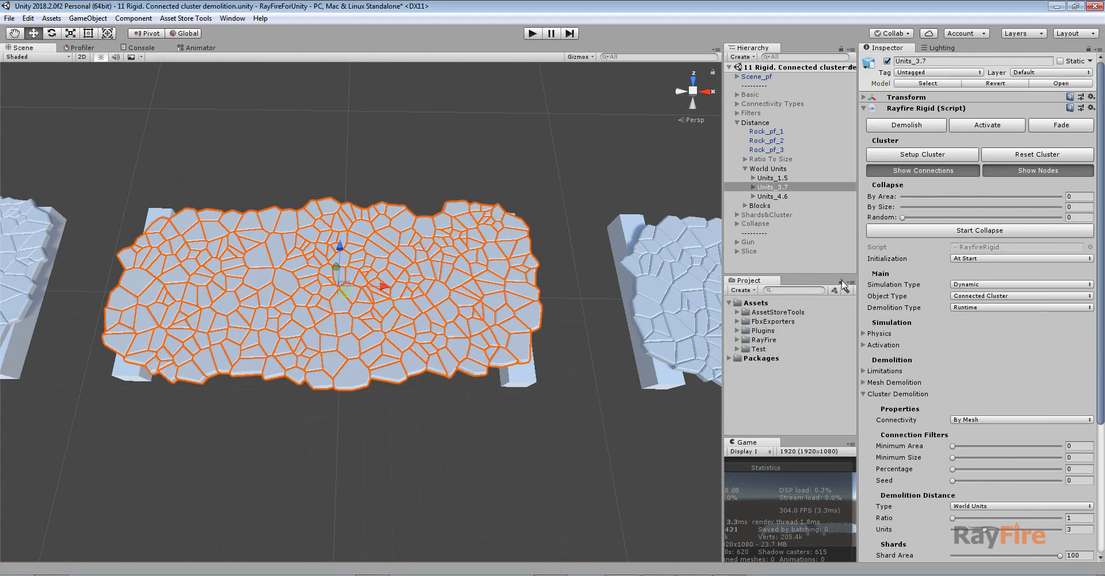
scroll(1062, 454, down, 3)
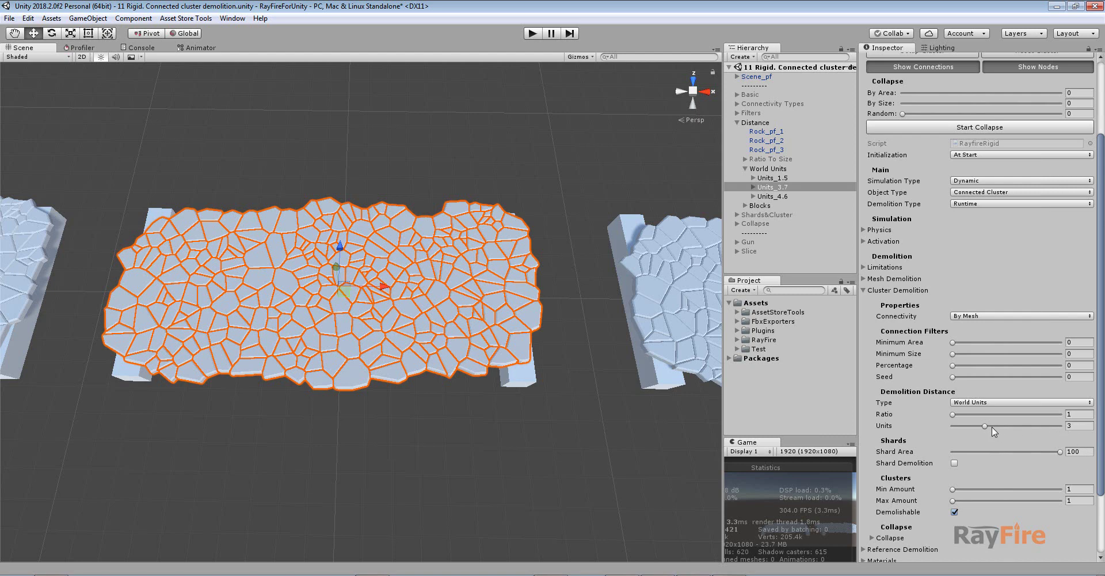
drag(986, 426, 991, 427)
click(1082, 426)
double_click(1075, 426)
Run the simulation again and inspect the demolished Units_3.7 slab and the clusters remaining at its ends
click(533, 33)
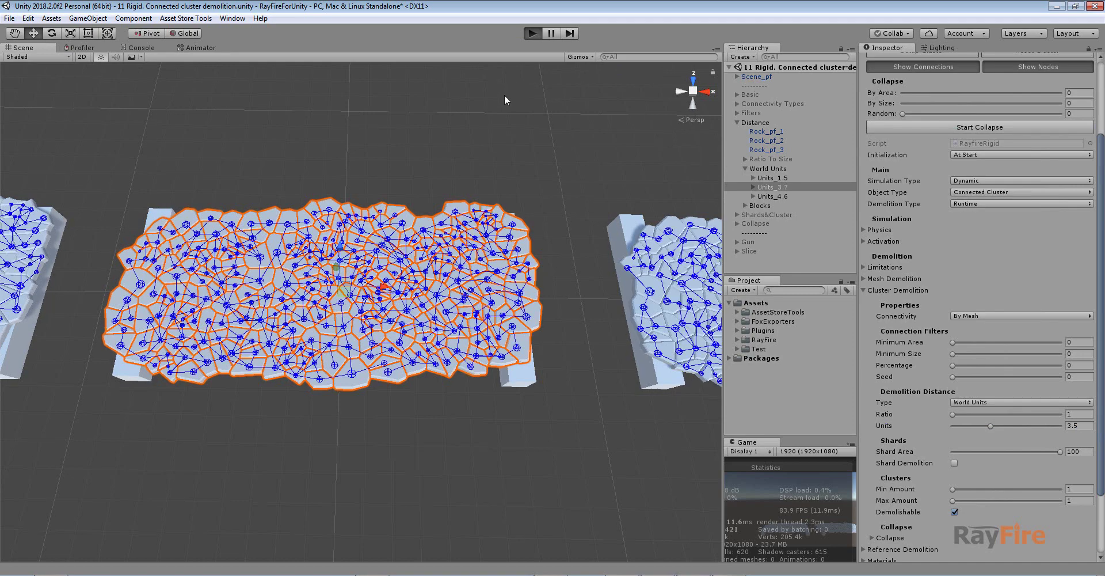
scroll(622, 351, down, 5)
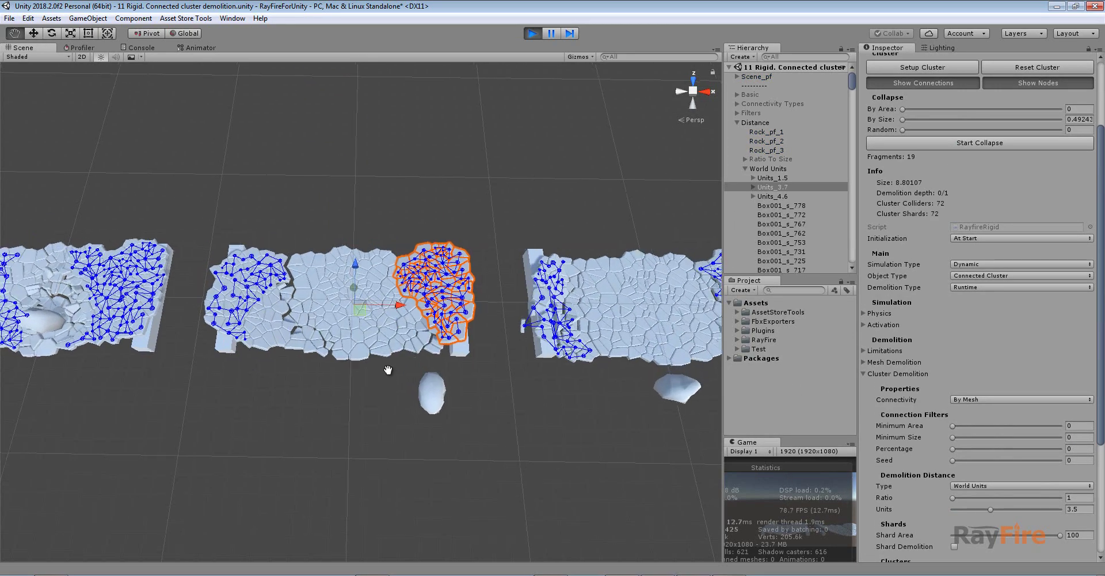
scroll(393, 363, up, 3)
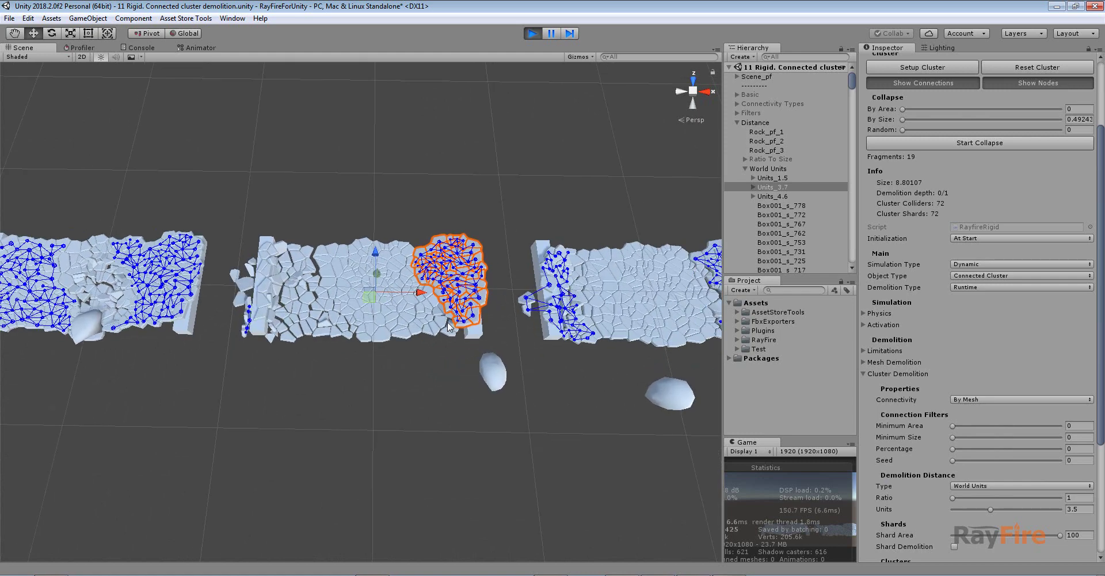
middle_drag(454, 319, 448, 342)
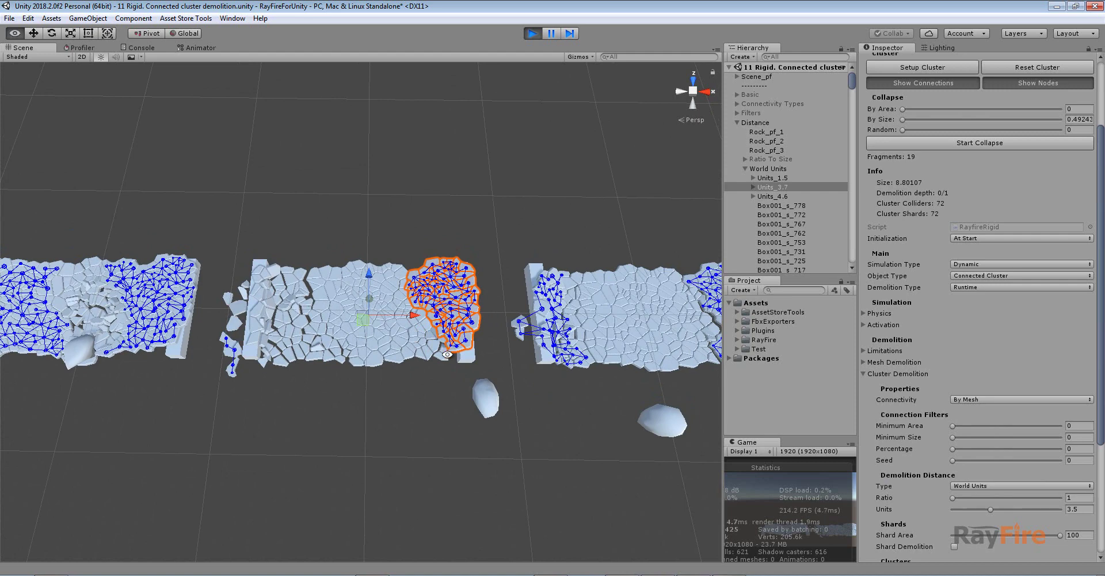
alt+drag(445, 300, 479, 308)
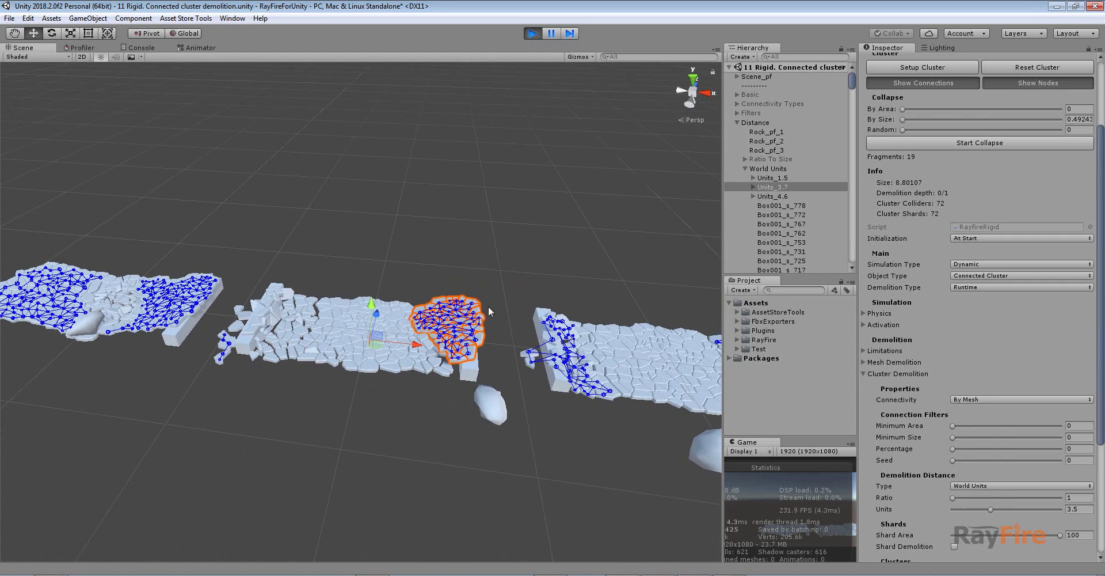
scroll(489, 311, up, 5)
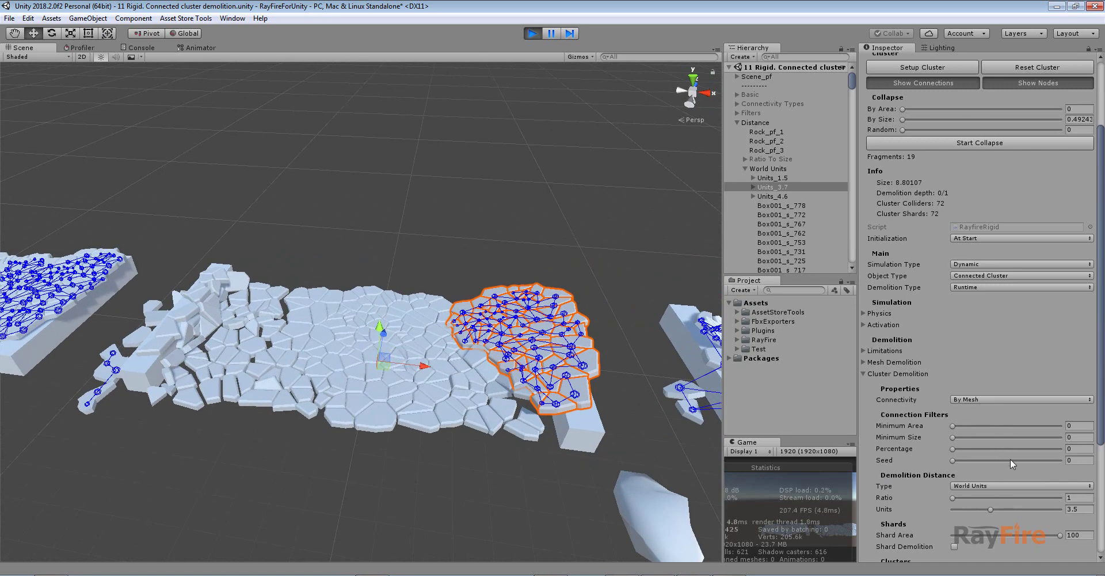
Check the demolition distance of the Units_3.7 slab and examine its remaining end cluster from above
scroll(1024, 477, down, 3)
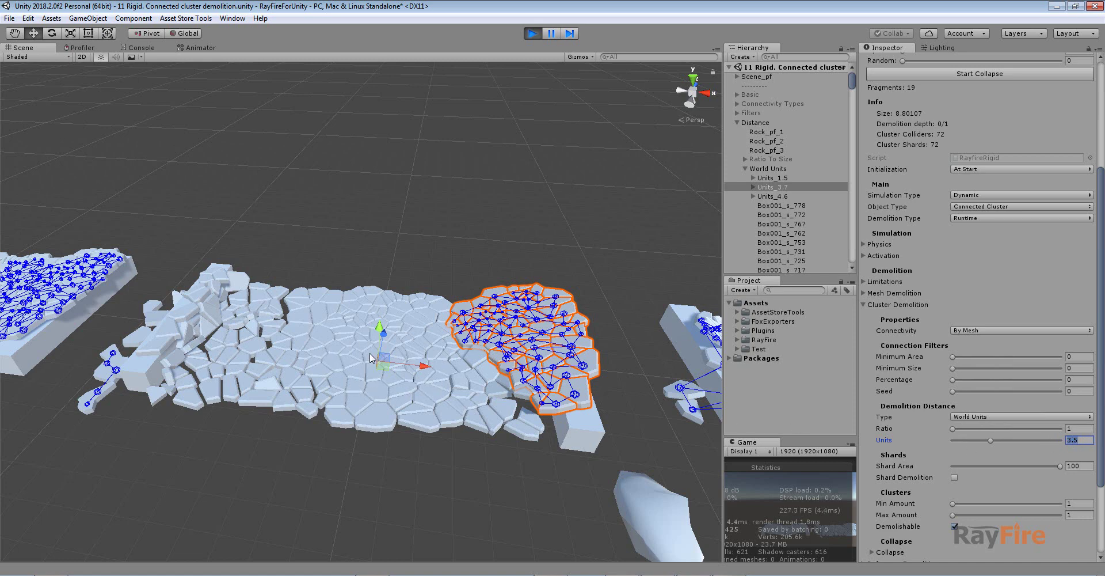
click(487, 237)
click(522, 332)
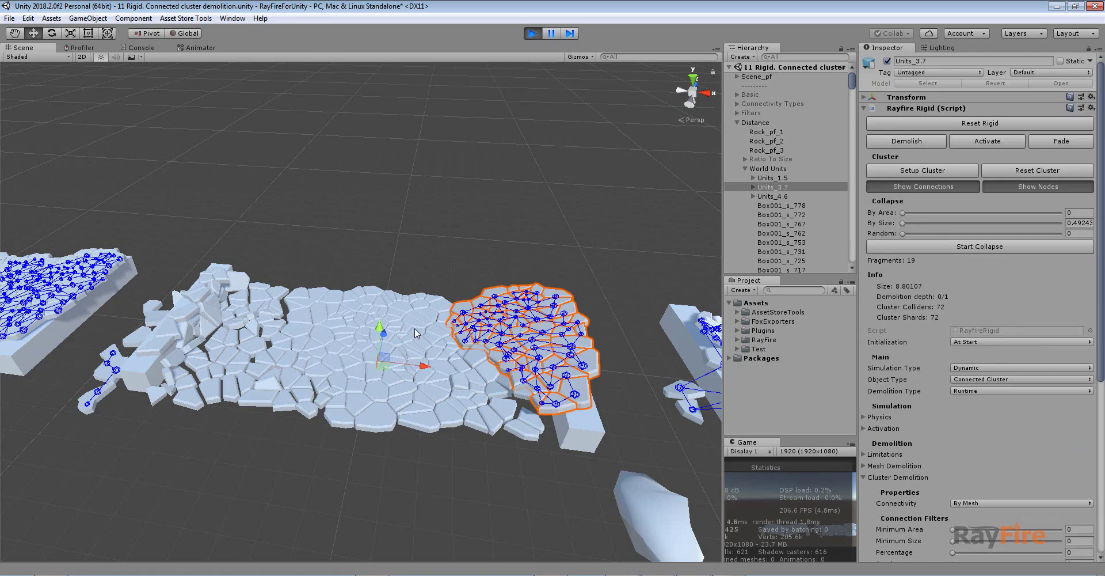
alt+drag(418, 333, 412, 429)
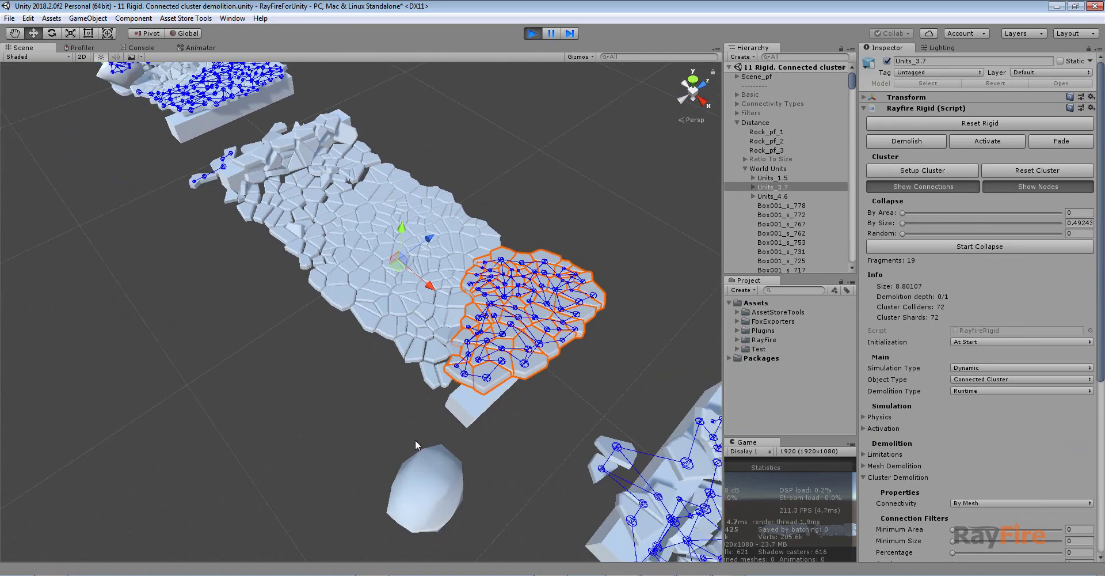
Move the rock Rock_pf_2 from the Units_3.7 slab to a spot beside the Units_1.5 slab
scroll(410, 441, down, 2)
click(410, 471)
middle_drag(409, 471, 586, 536)
drag(586, 537, 272, 213)
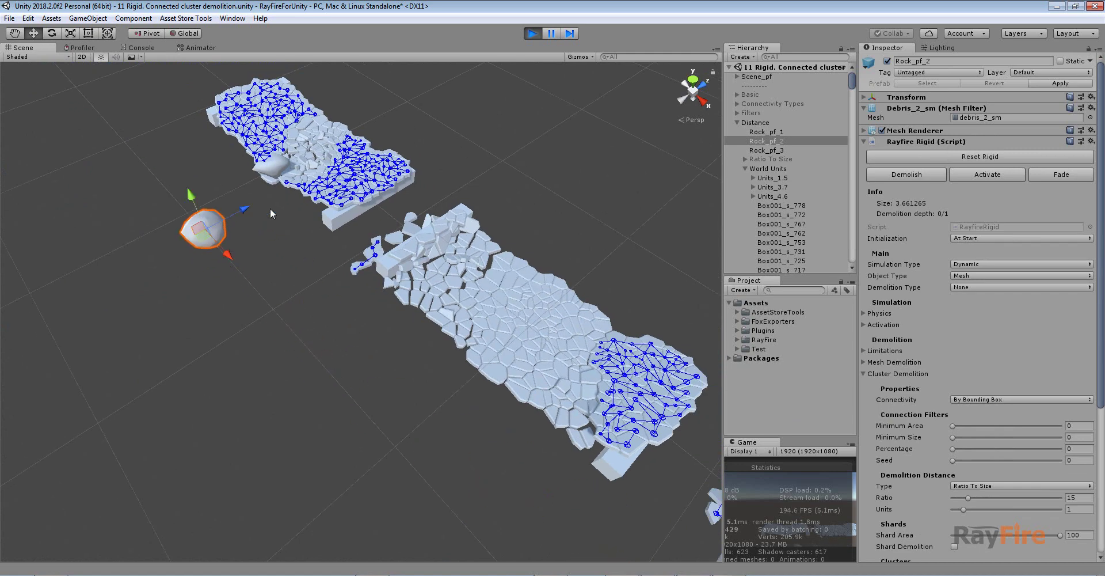
Examine the Units_1.5_cls_2 cluster's extent, size information and demolition distance settings
click(329, 190)
key(f)
scroll(348, 340, up, 3)
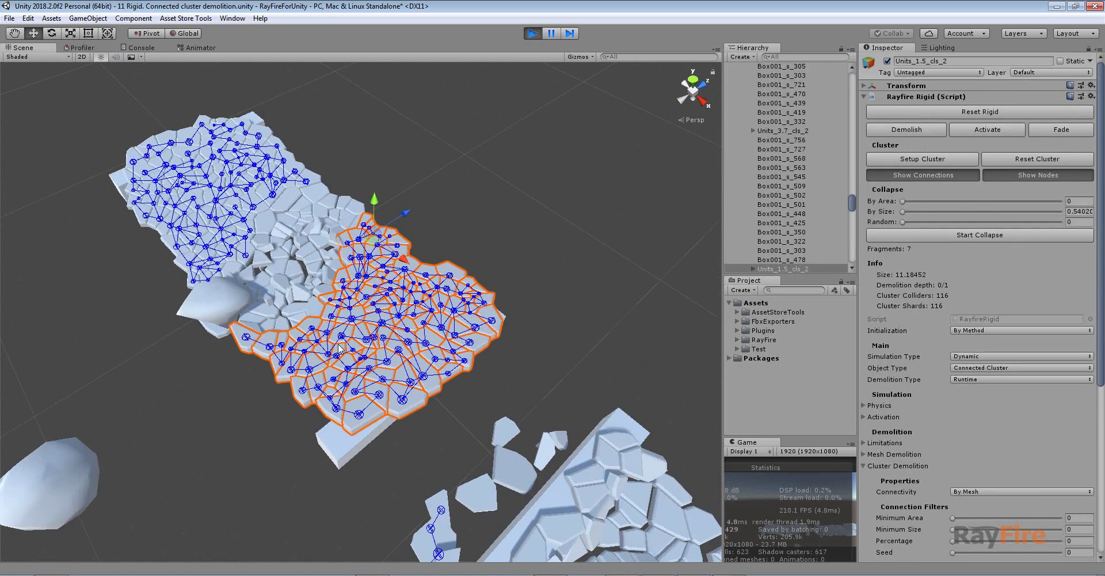
middle_drag(354, 343, 511, 293)
scroll(538, 277, up, 1)
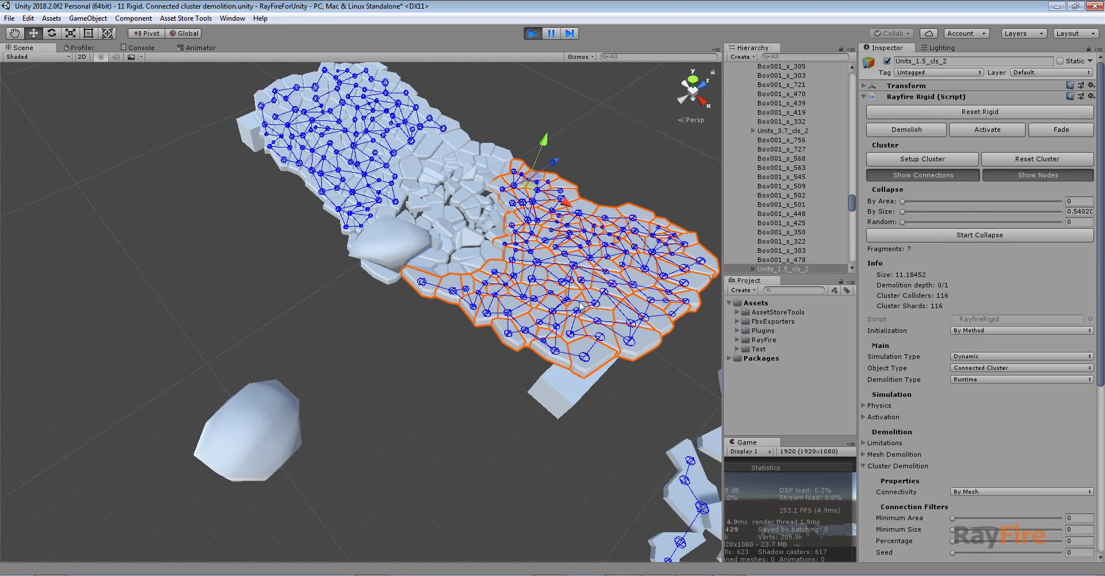
scroll(961, 455, down, 5)
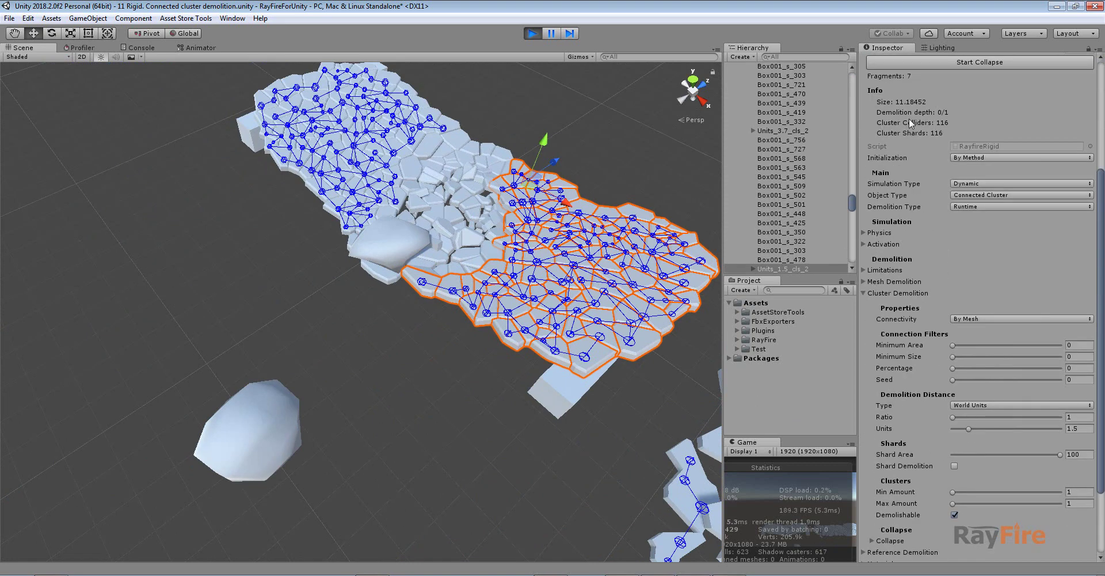
scroll(948, 190, up, 4)
scroll(934, 384, down, 5)
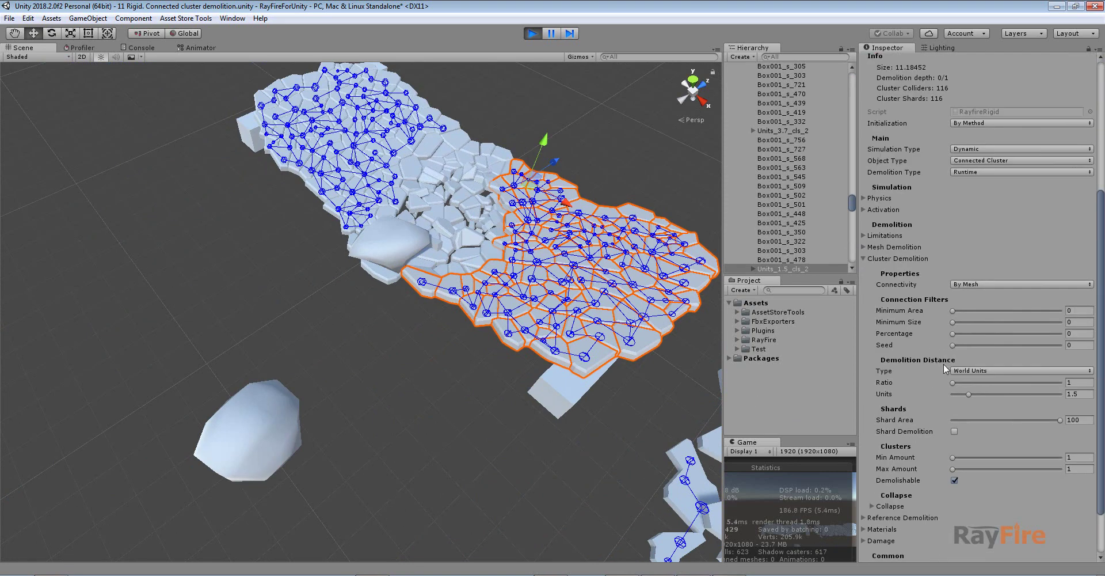
click(1082, 394)
click(575, 298)
click(433, 365)
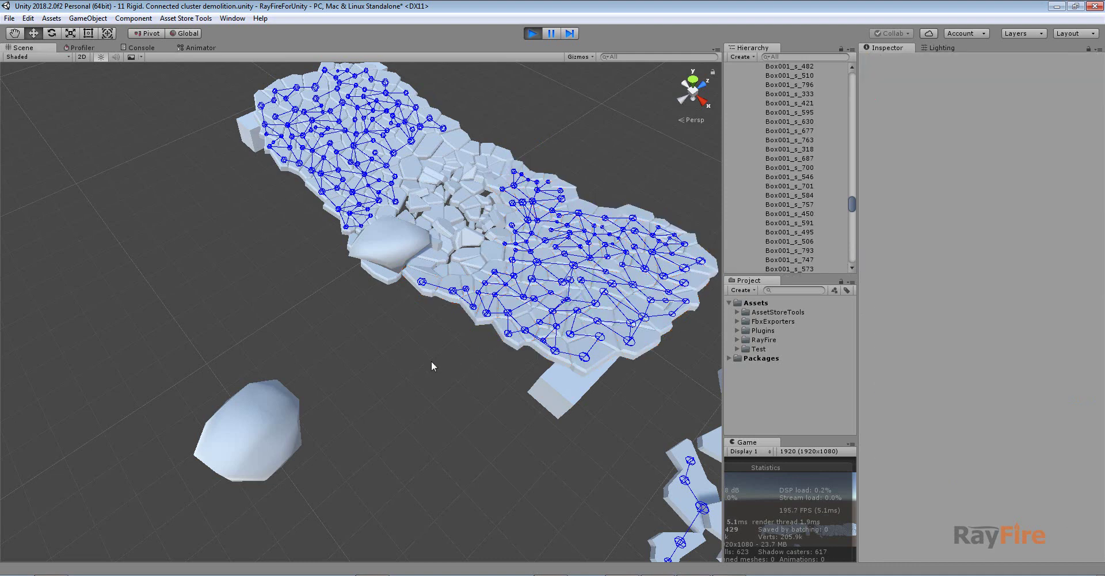
Bring Rock_pf_2 closer and push it into the Units_1.5_cls_2 cluster to demolish it again
click(229, 416)
drag(252, 441, 407, 409)
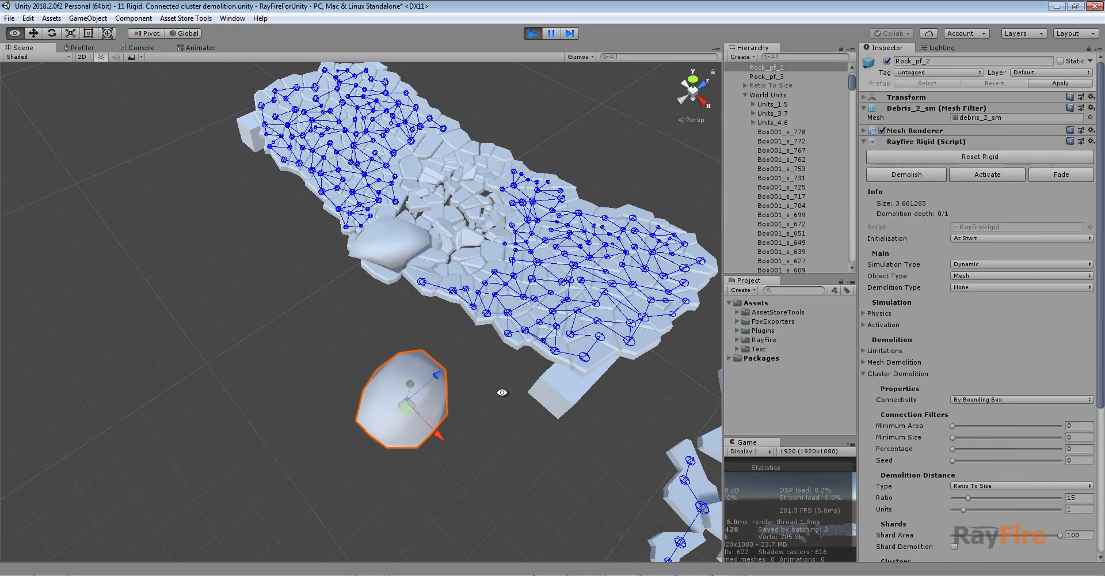
alt+drag(502, 391, 464, 383)
click(576, 347)
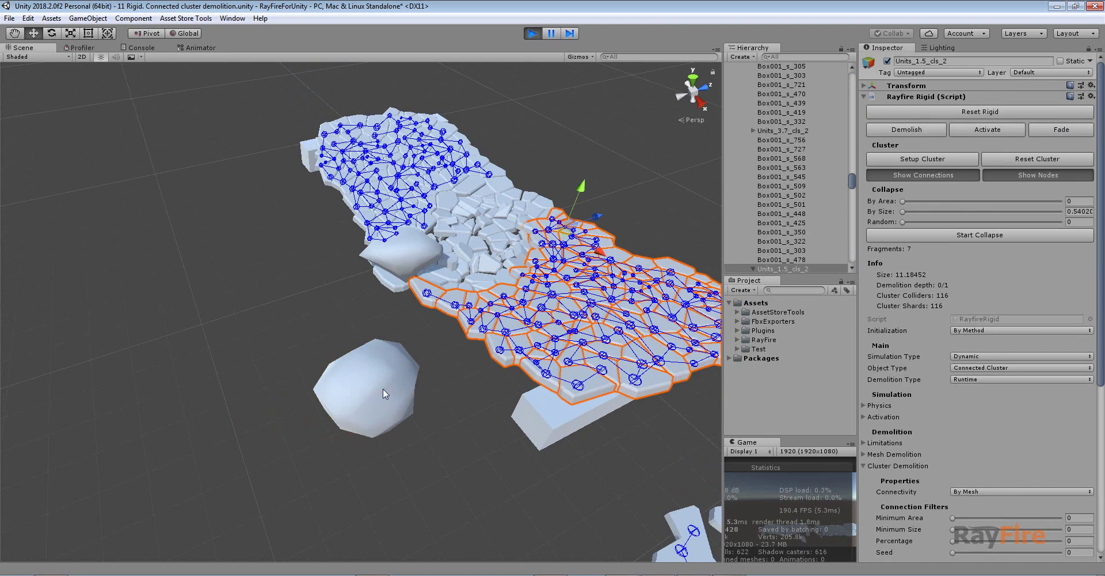
click(376, 385)
drag(367, 390, 631, 86)
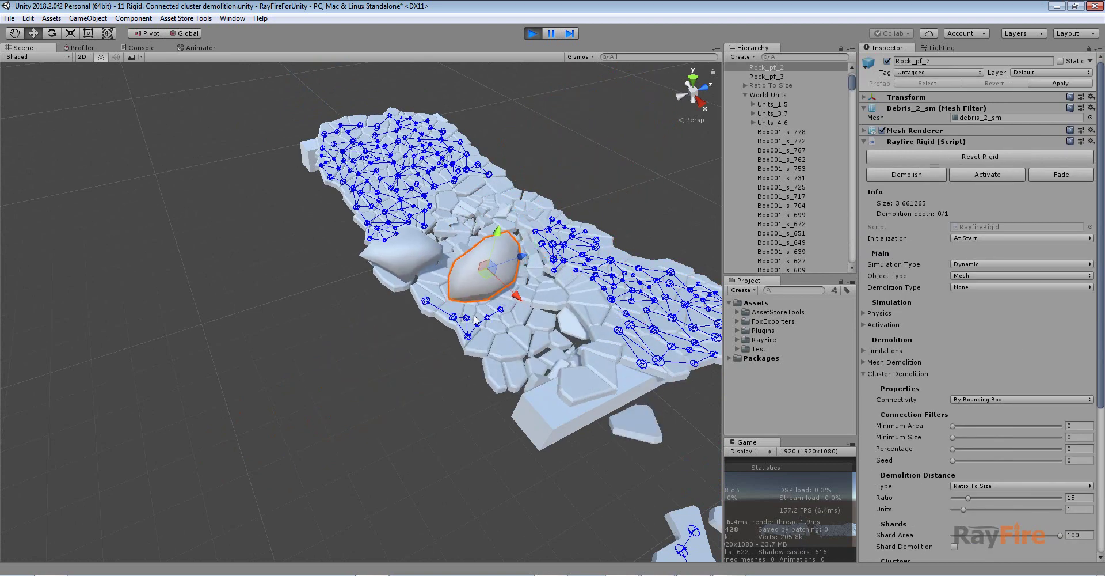
Inspect the small detached cluster Units_1.5_cls_2_cls_5 on the slab's edge and its demolition distance settings
click(490, 322)
scroll(481, 333, up, 3)
alt+drag(480, 333, 598, 288)
scroll(1025, 469, down, 6)
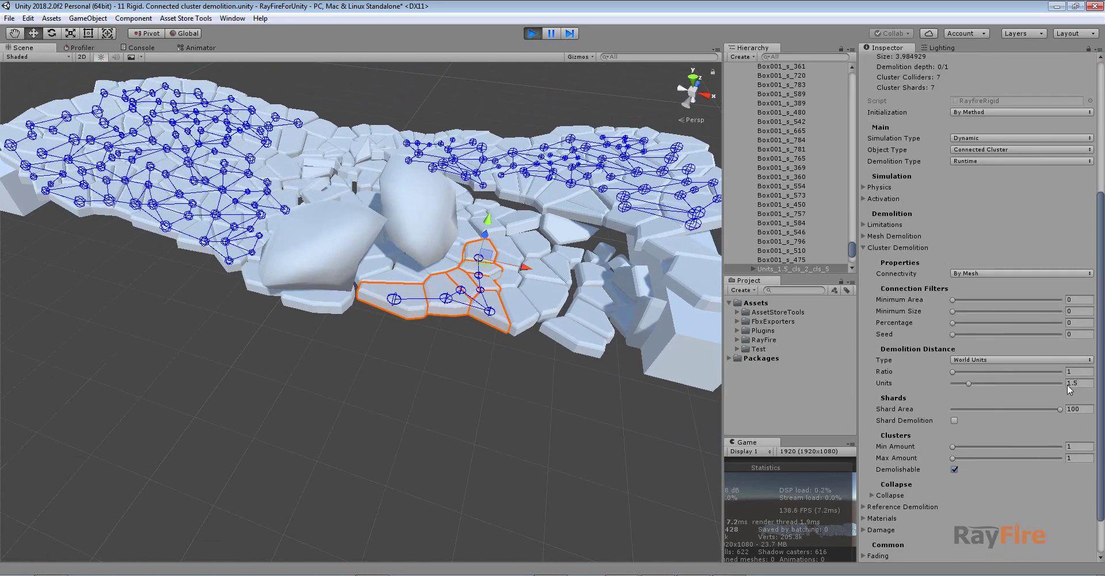
Move Rock_pf_2 off the debris to beside the small detached cluster on the slab's edge
click(426, 212)
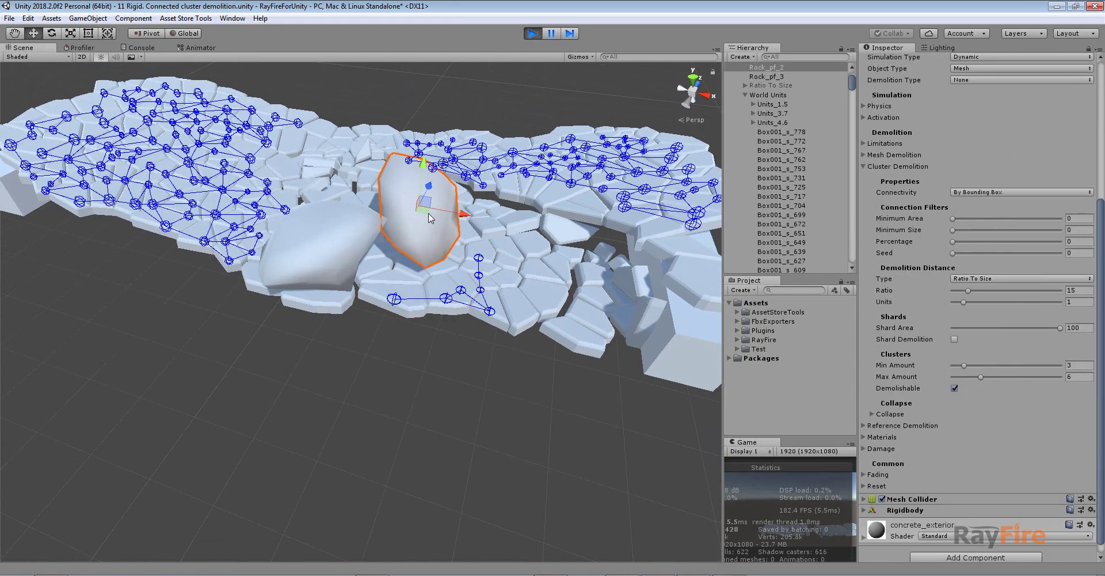
drag(428, 217, 513, 66)
alt+drag(515, 311, 396, 326)
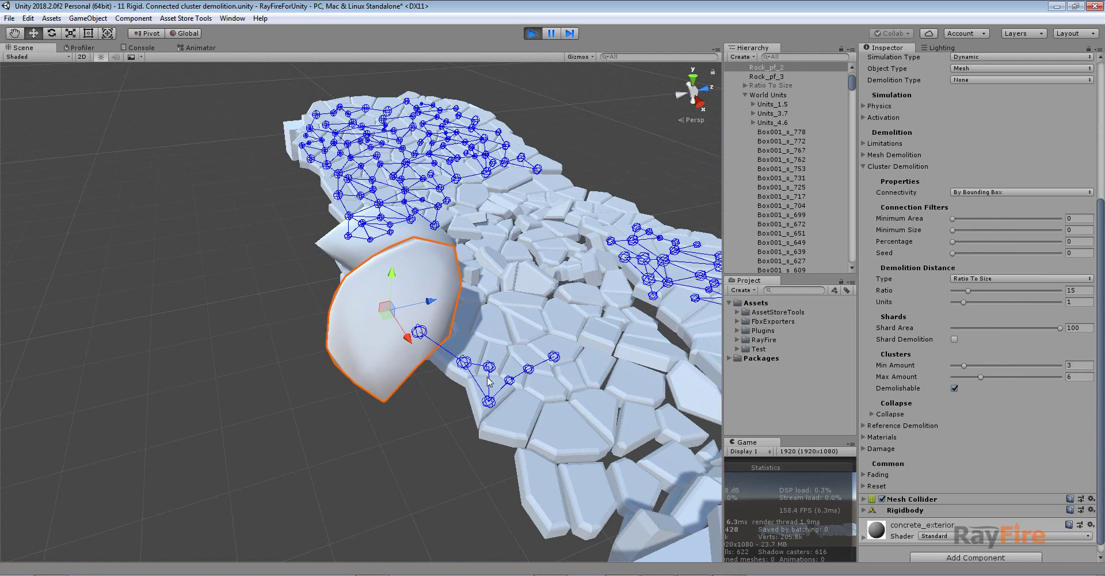
Lift the small cluster Units_1.5_cls_2_cls_5, let it drop onto the debris to break further, and clear the selection
click(527, 367)
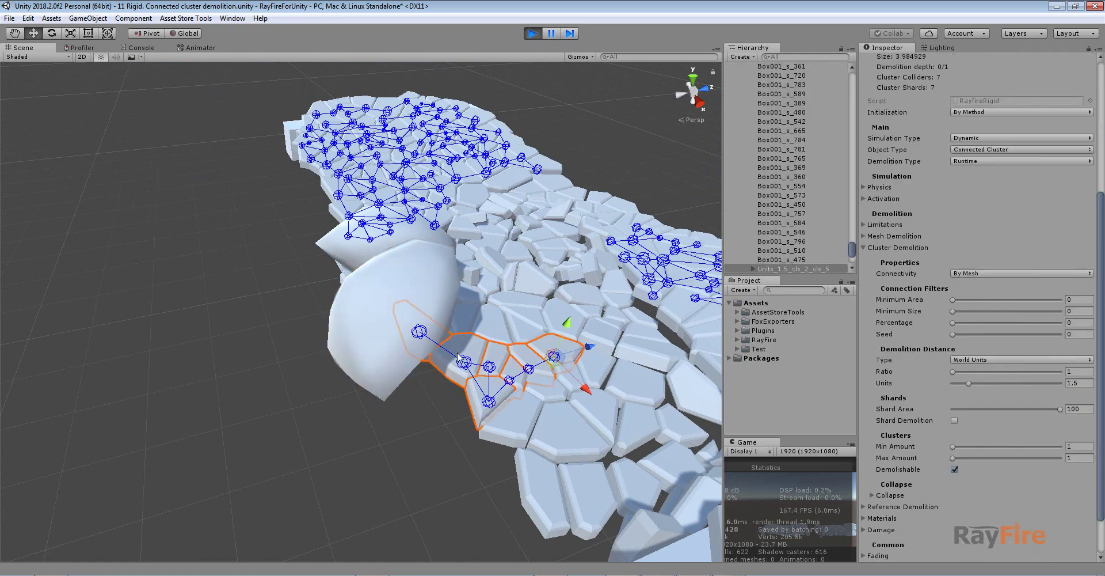
drag(562, 340, 567, 115)
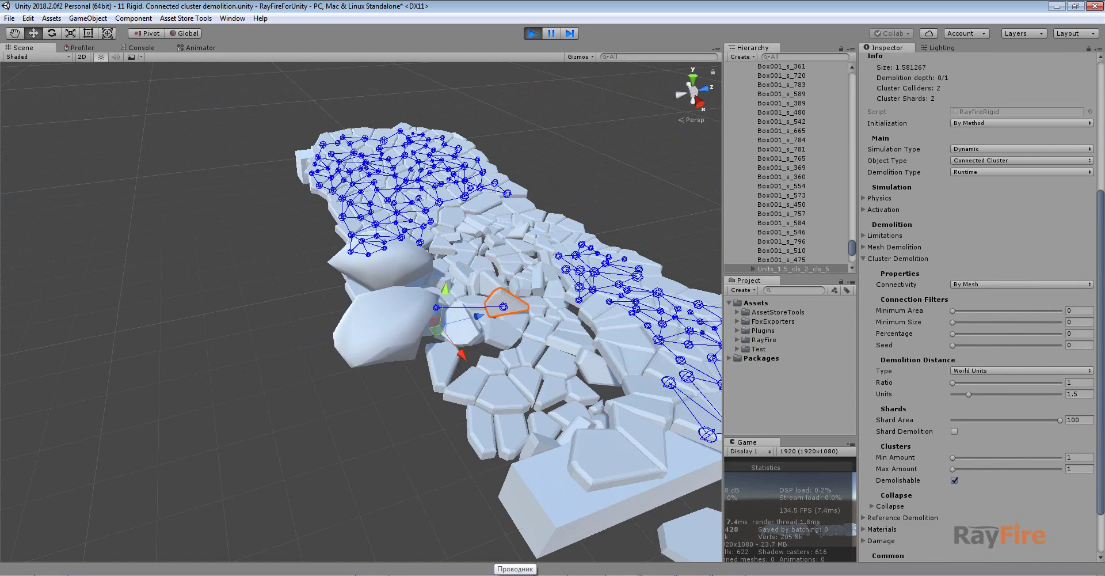
click(543, 197)
Review the debris and leftover clusters of all three World Units slabs side by side
scroll(518, 230, down, 5)
alt+drag(368, 277, 576, 294)
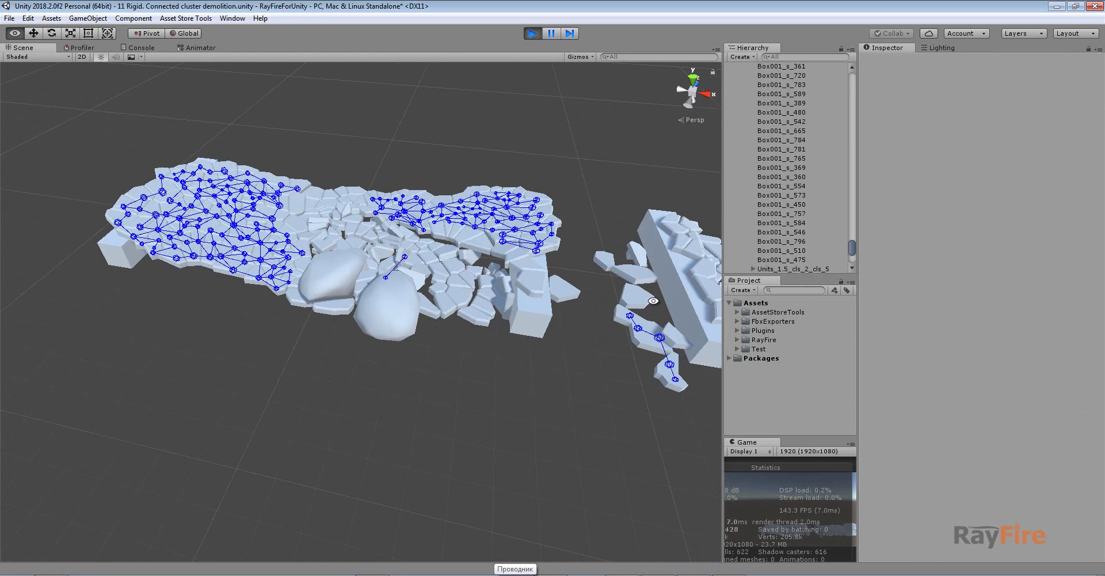
scroll(577, 295, down, 3)
middle_drag(578, 296, 568, 301)
alt+drag(569, 301, 595, 353)
scroll(564, 344, down, 6)
middle_drag(563, 343, 437, 374)
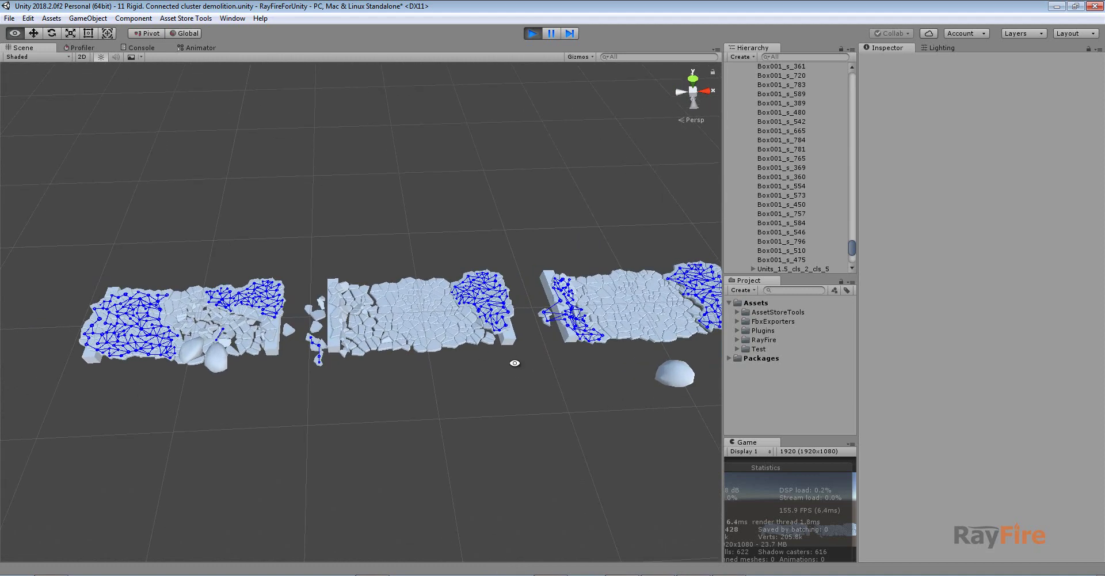
middle_drag(507, 369, 470, 381)
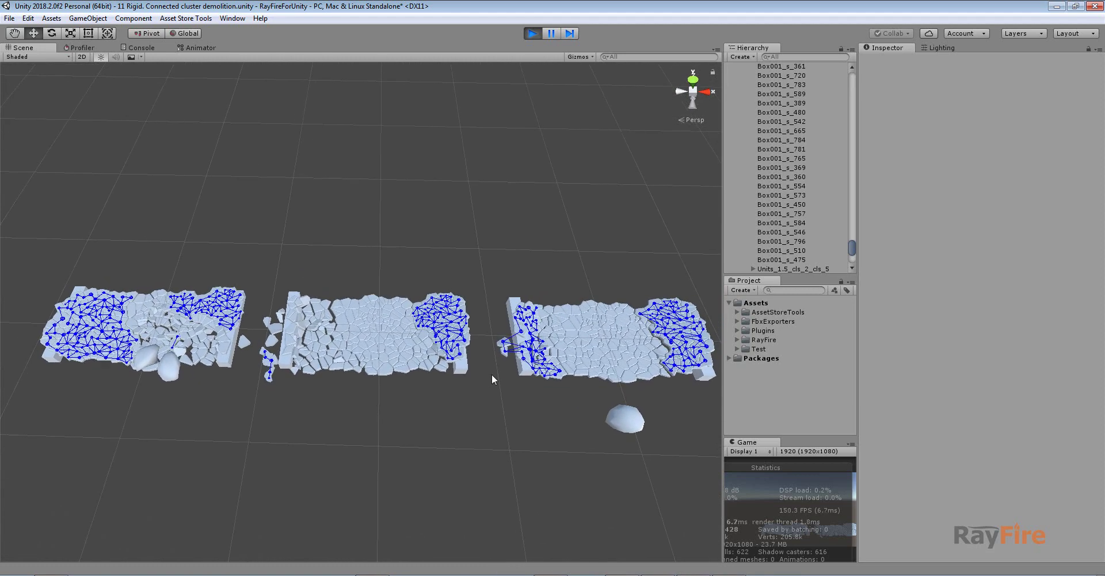